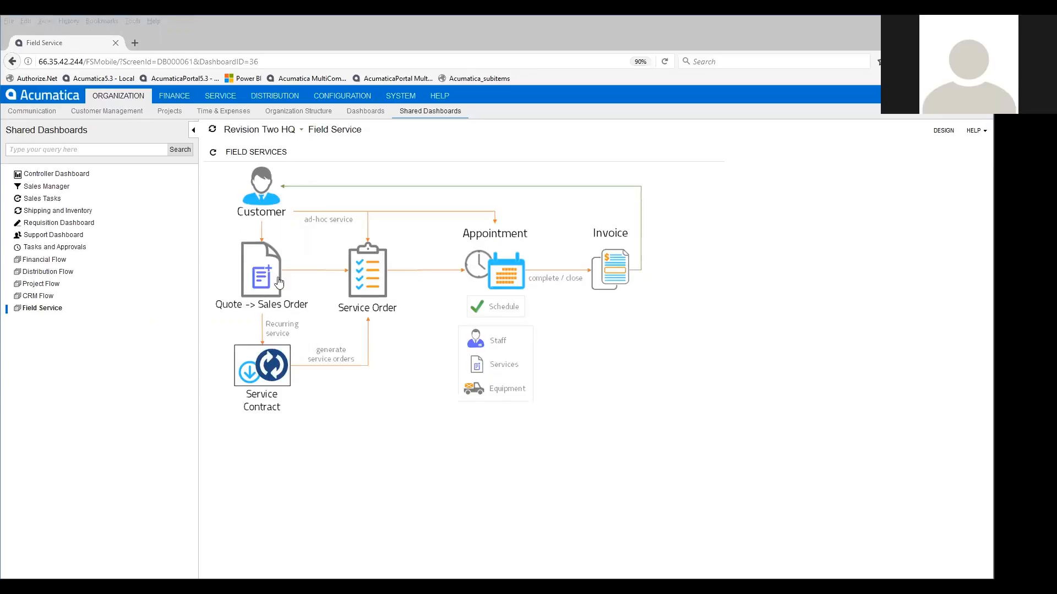
- Create and save a sales order for customer ACTIVESTAF (Active Staffing Service) with the Create Service Order option enabled
left_click(220, 96)
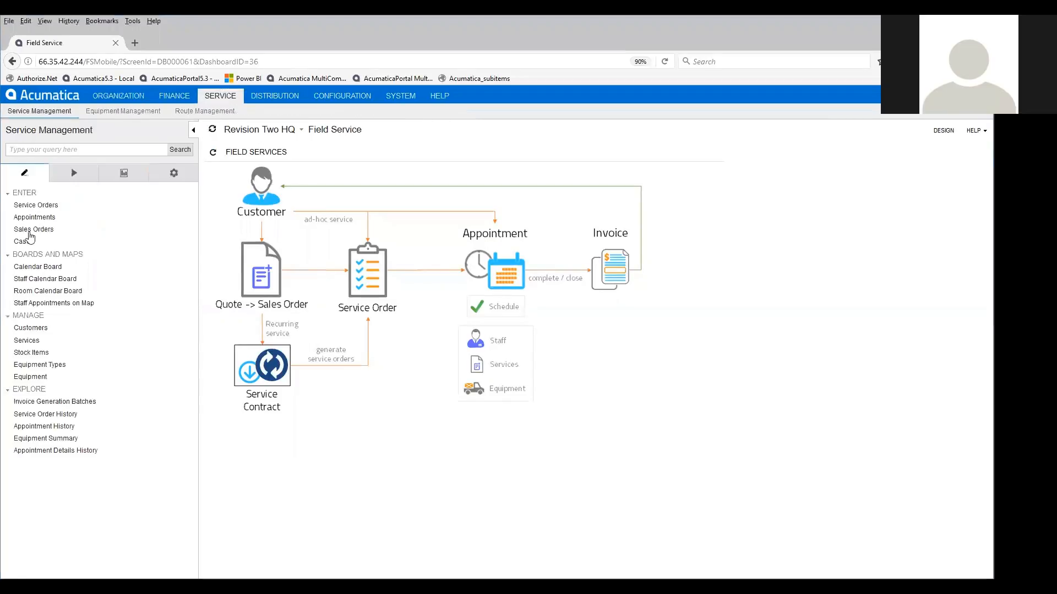
left_click(31, 230)
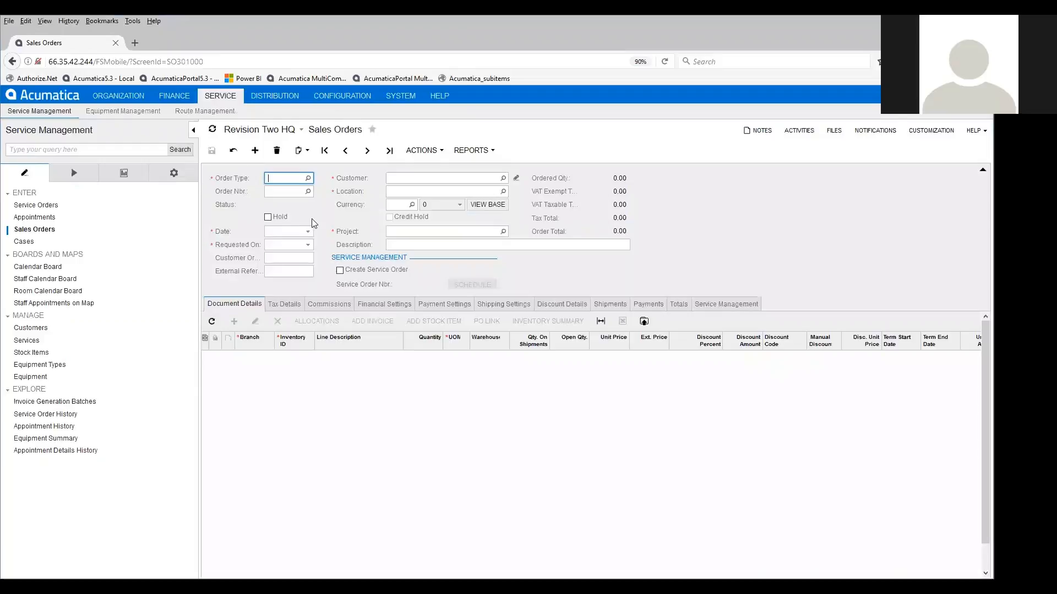
left_click(391, 178)
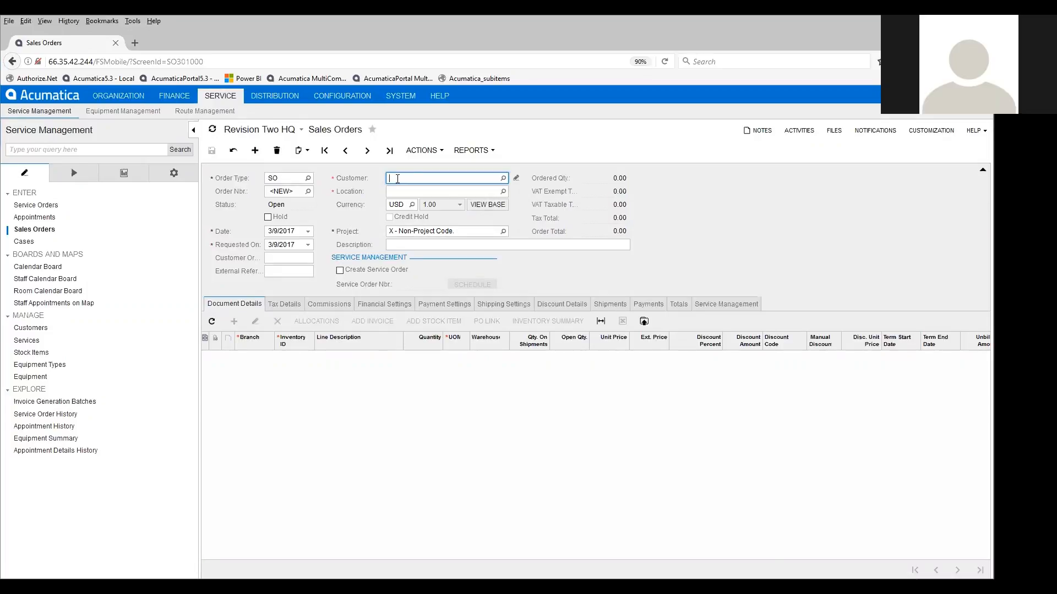
type("ac")
left_click(397, 177)
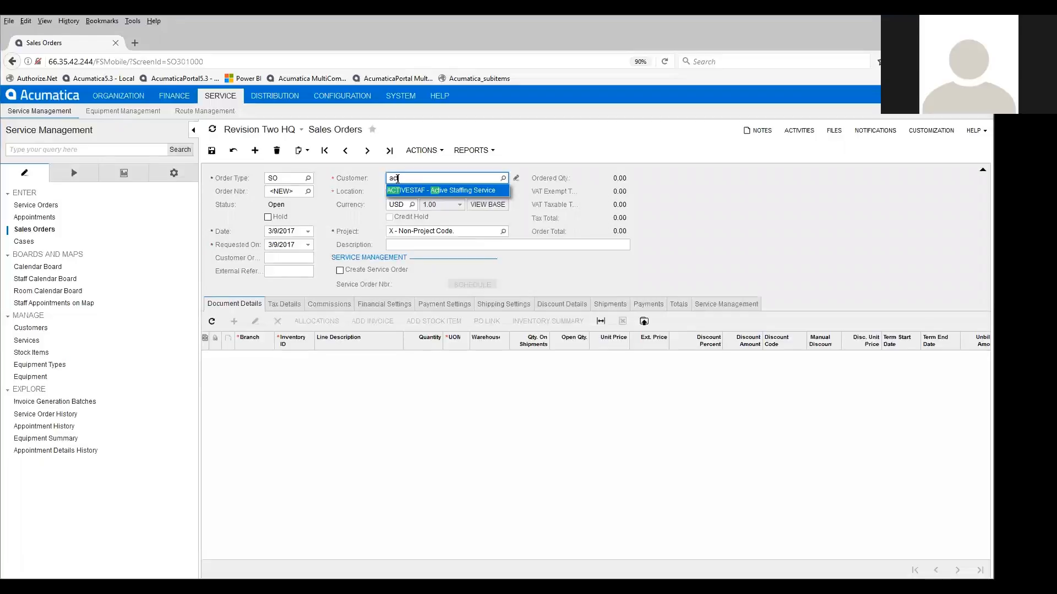
key("Tab")
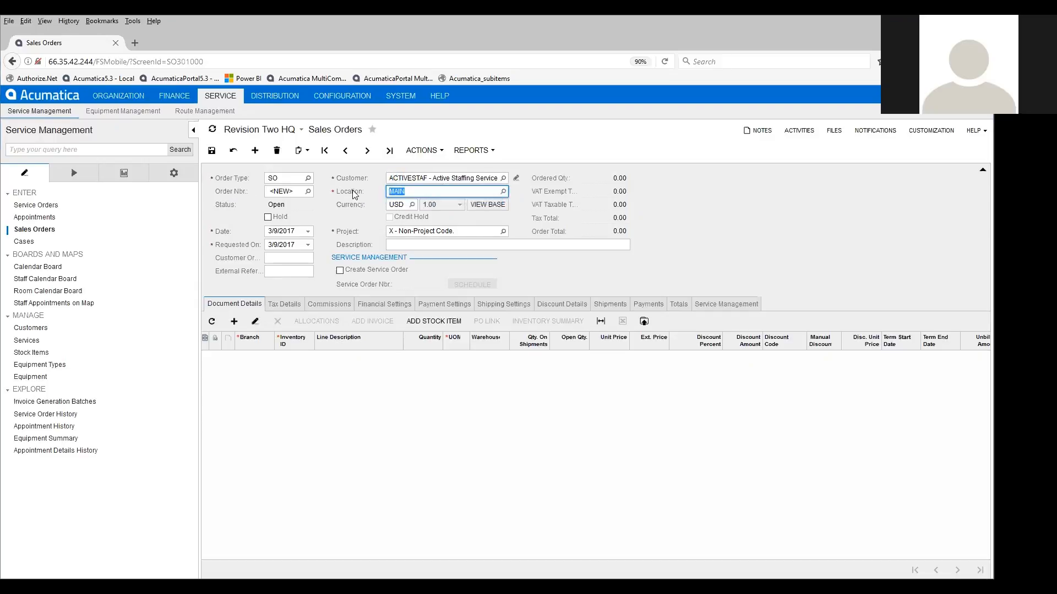
left_click(340, 270)
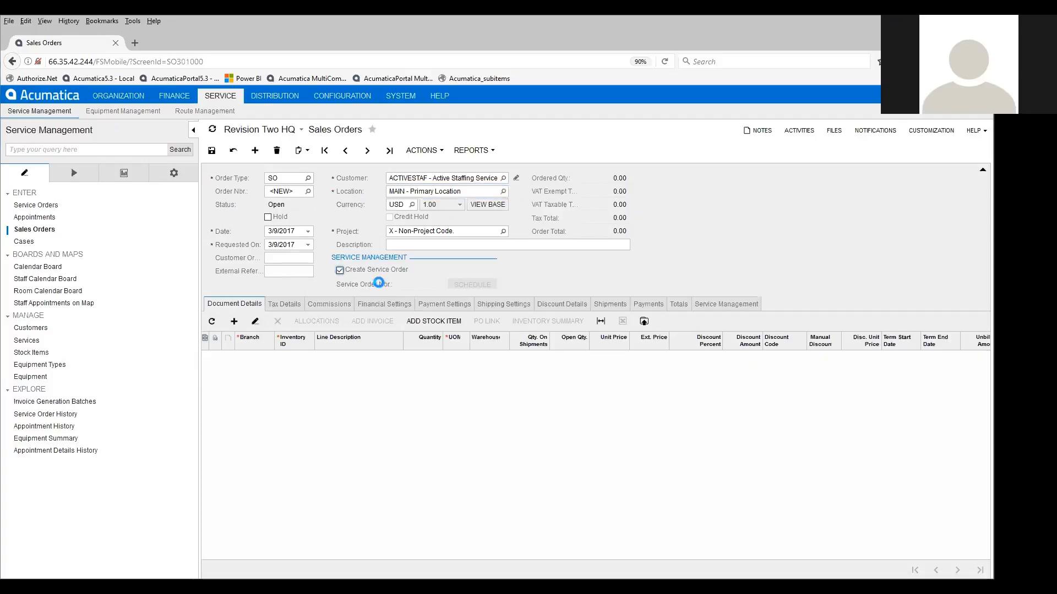
left_click(211, 150)
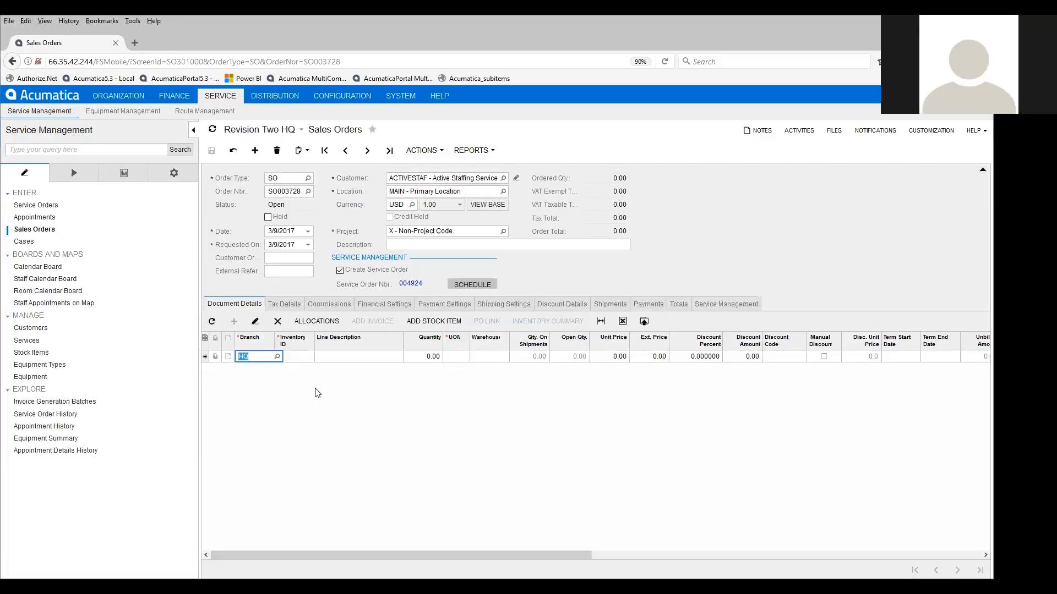
- Add inventory item 24ANB1, the Infinity 21 Central Air Conditioner, to the sales order with quantity 1
key("Tab")
type("air")
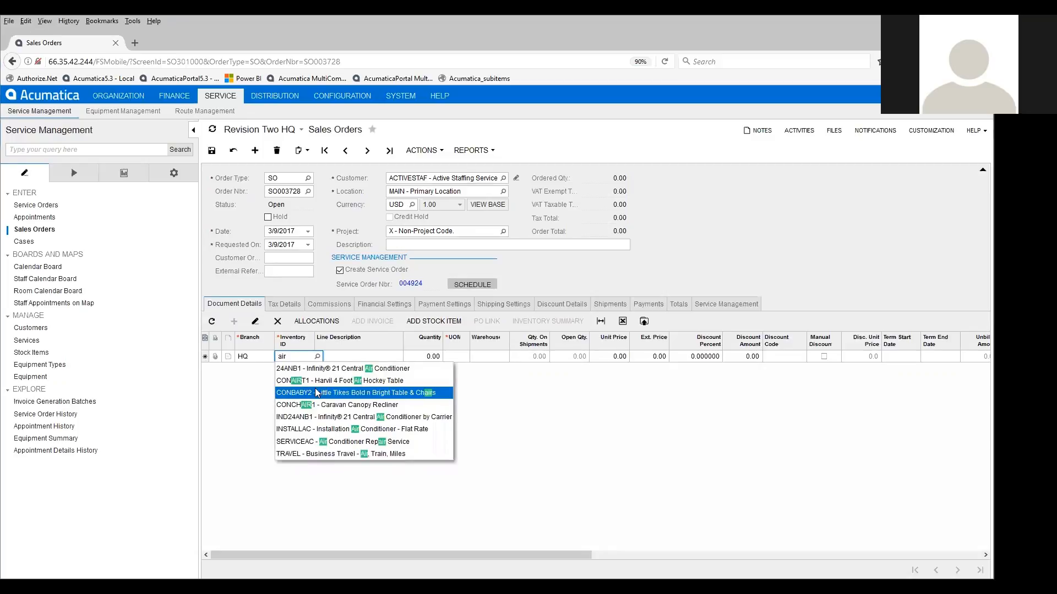
key("Down")
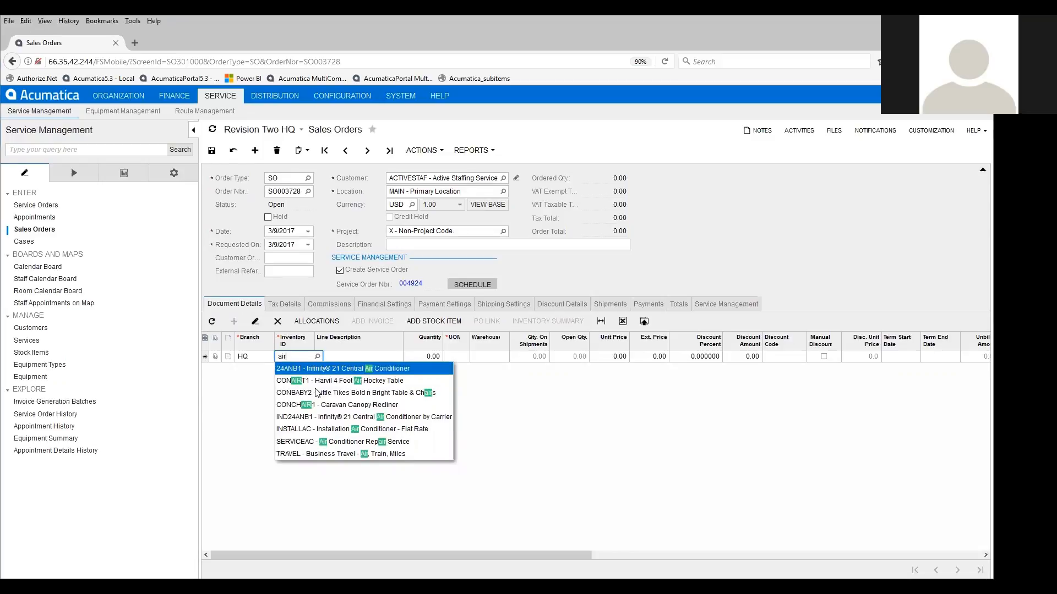
key("Tab")
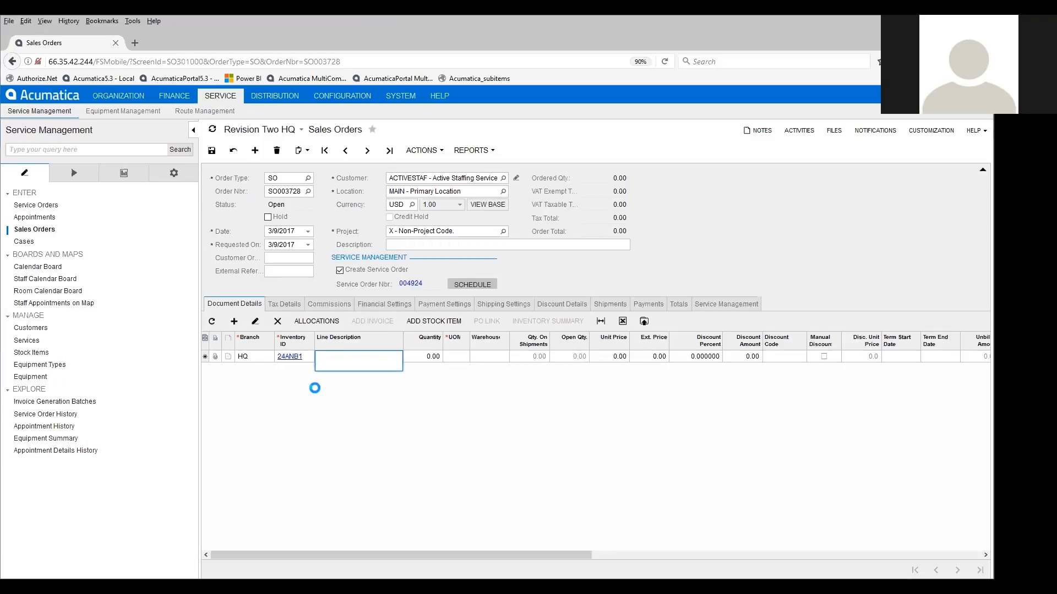
key("Tab")
type("1")
key("Tab")
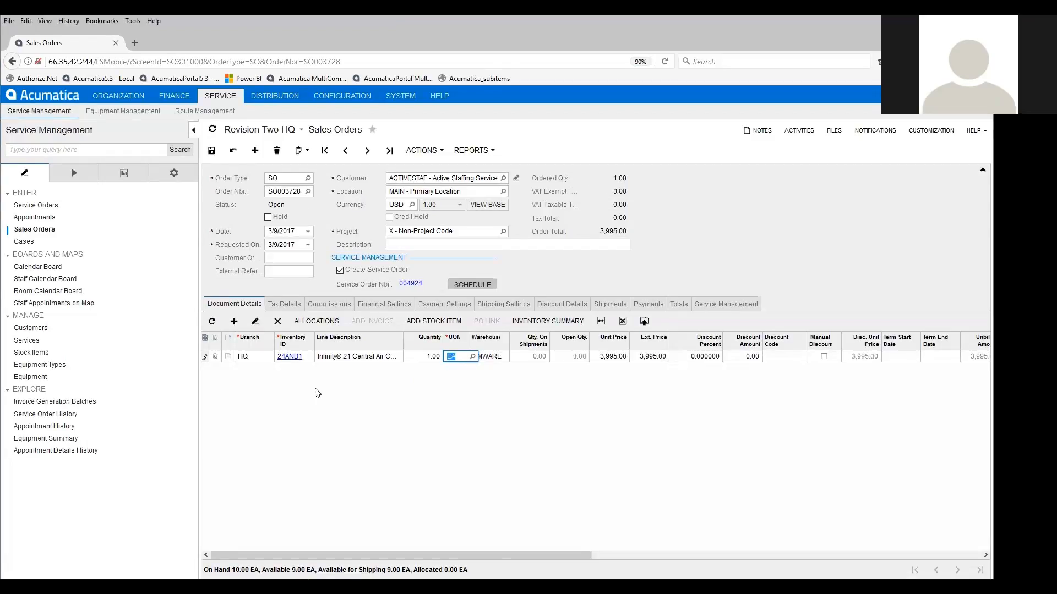
key("Tab")
- Add a second line for INSTALLAC, Installation Air Conditioner - Flat Rate, with quantity 1 and save the sales order
key("Tab")
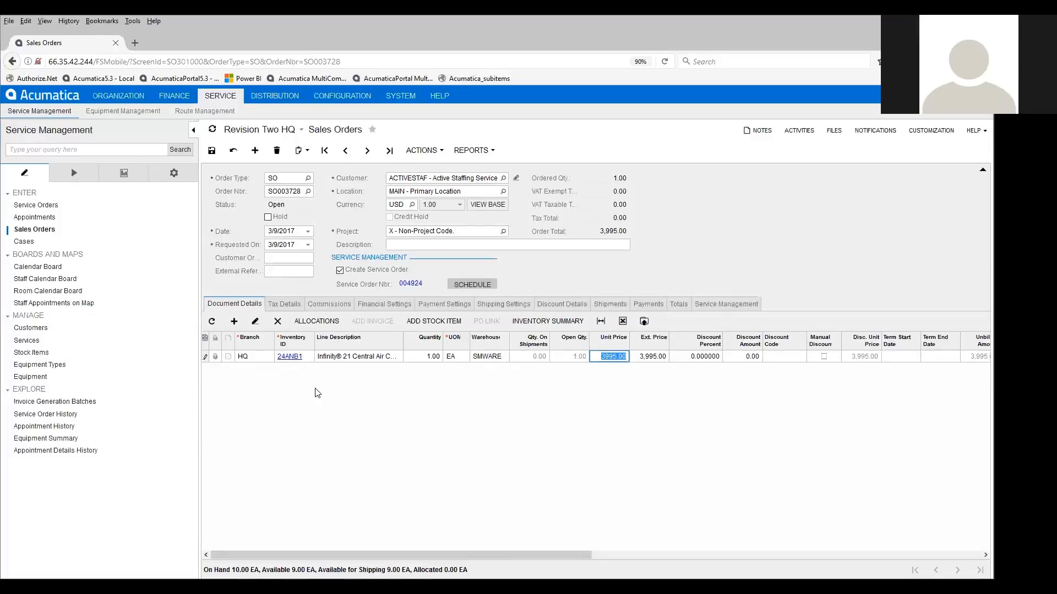
key("Down")
key("Tab")
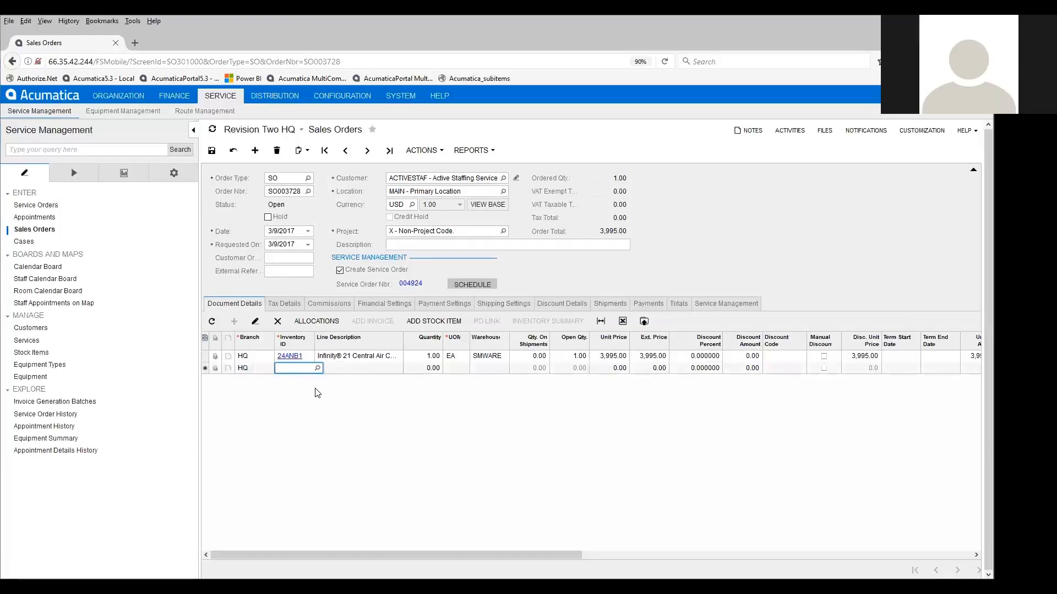
type("air")
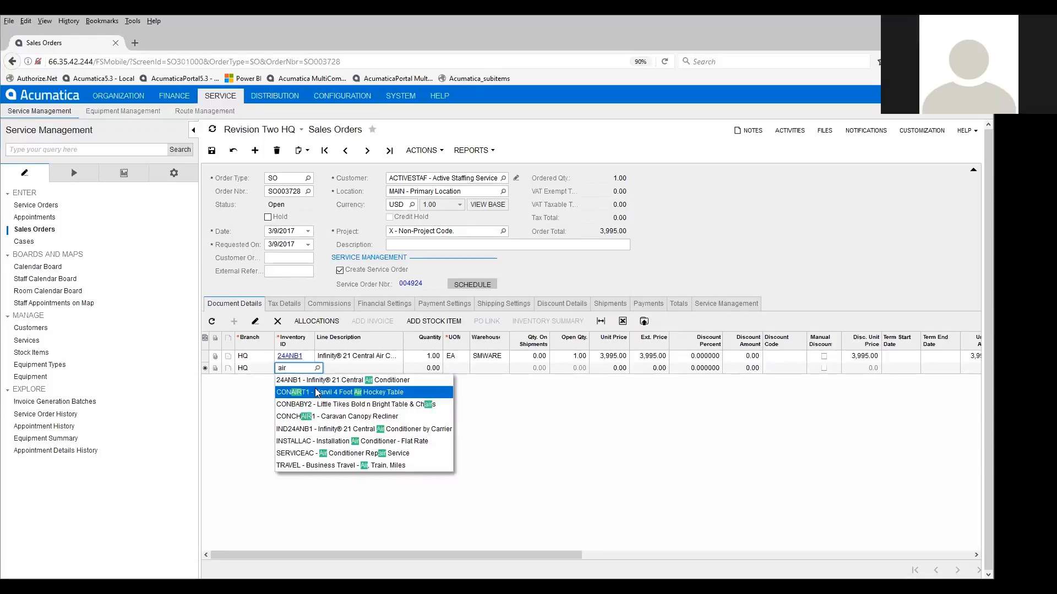
key("Down")
key("Down")
key("Down")
key("Down")
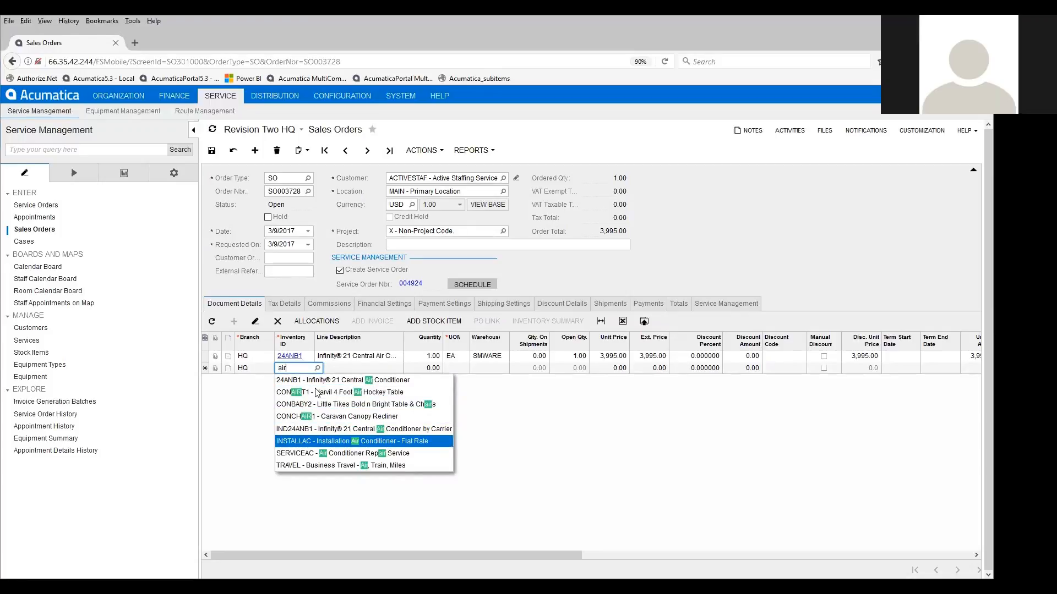
key("Tab")
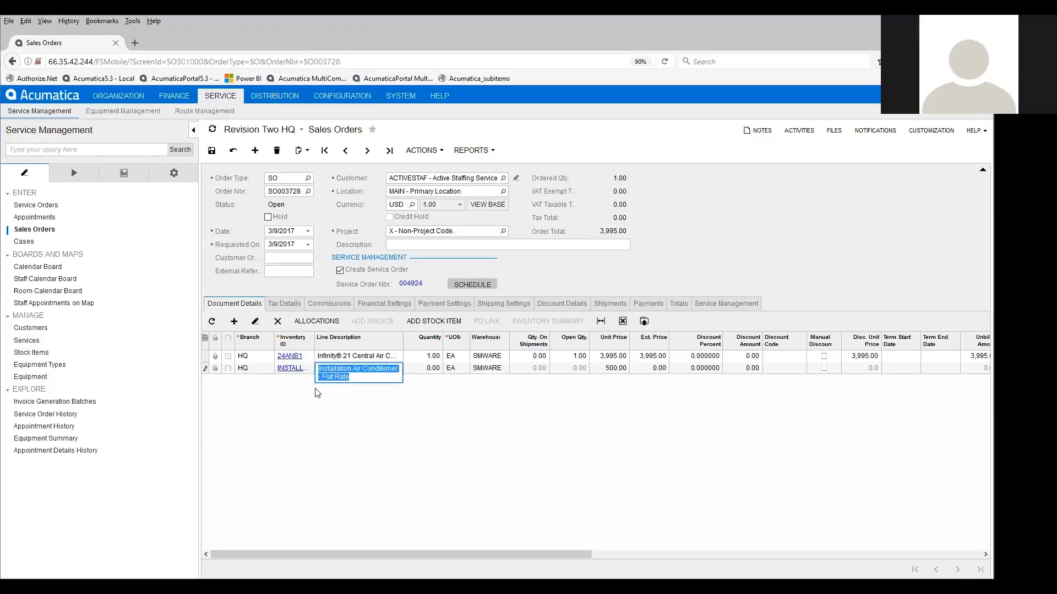
key("Tab")
type("1")
key("Tab")
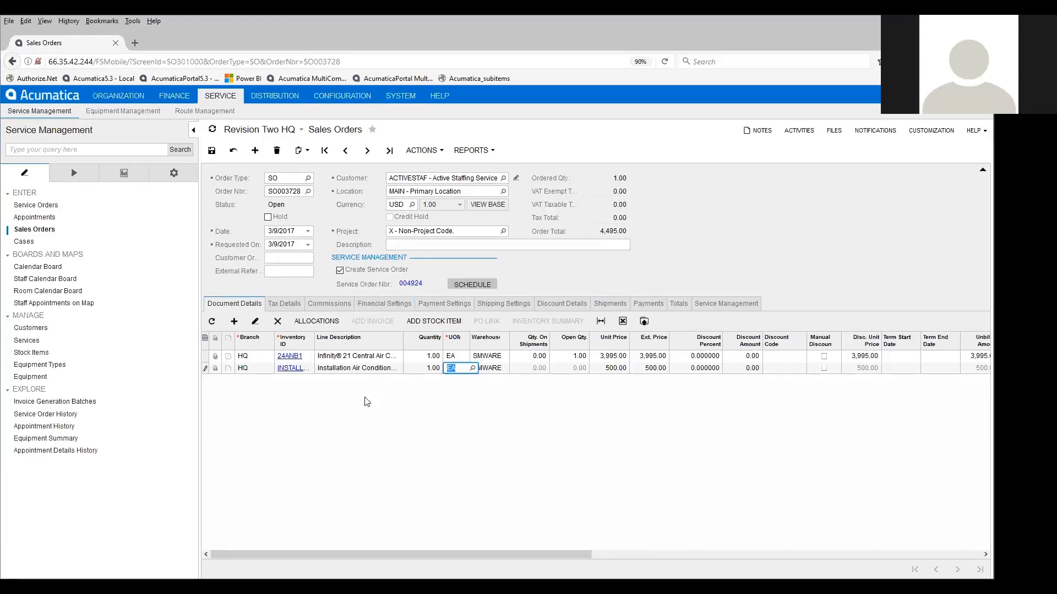
left_click(212, 154)
- Create a shipment for the sales order from warehouse SMWARE and confirm the shipment
left_click(423, 152)
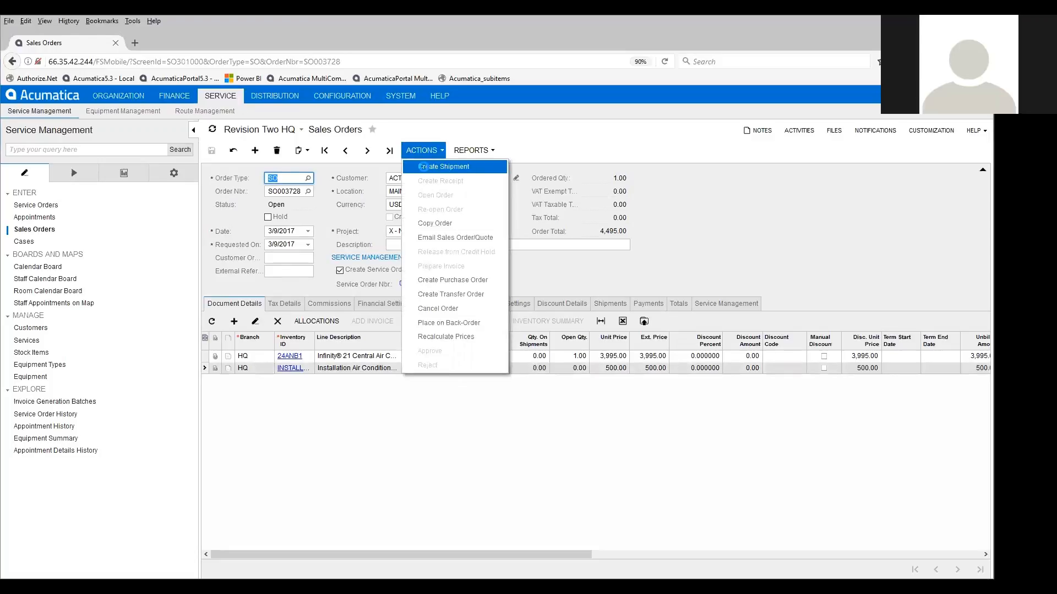
left_click(425, 171)
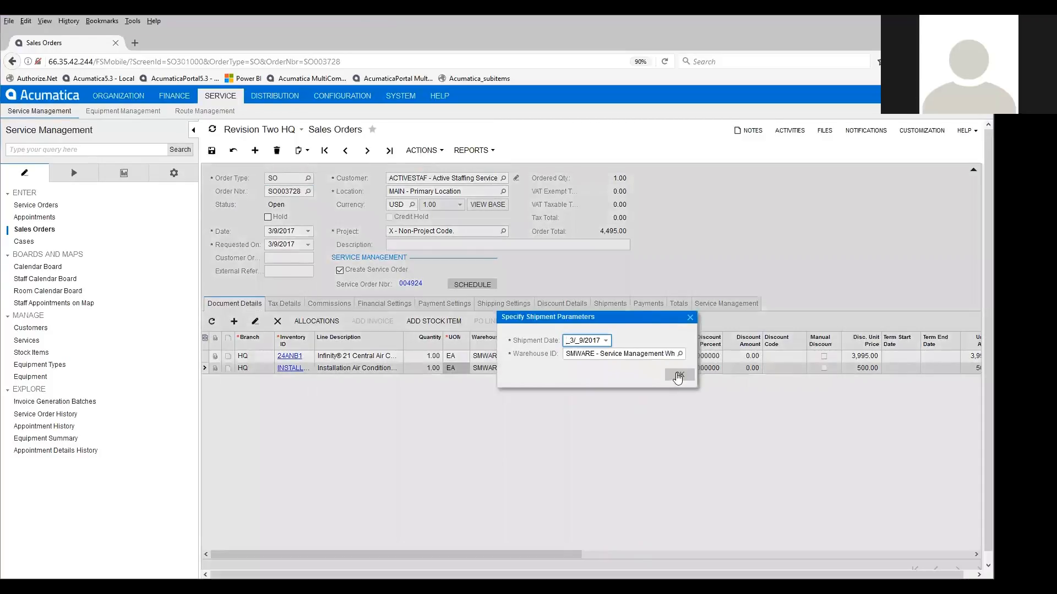
left_click(677, 376)
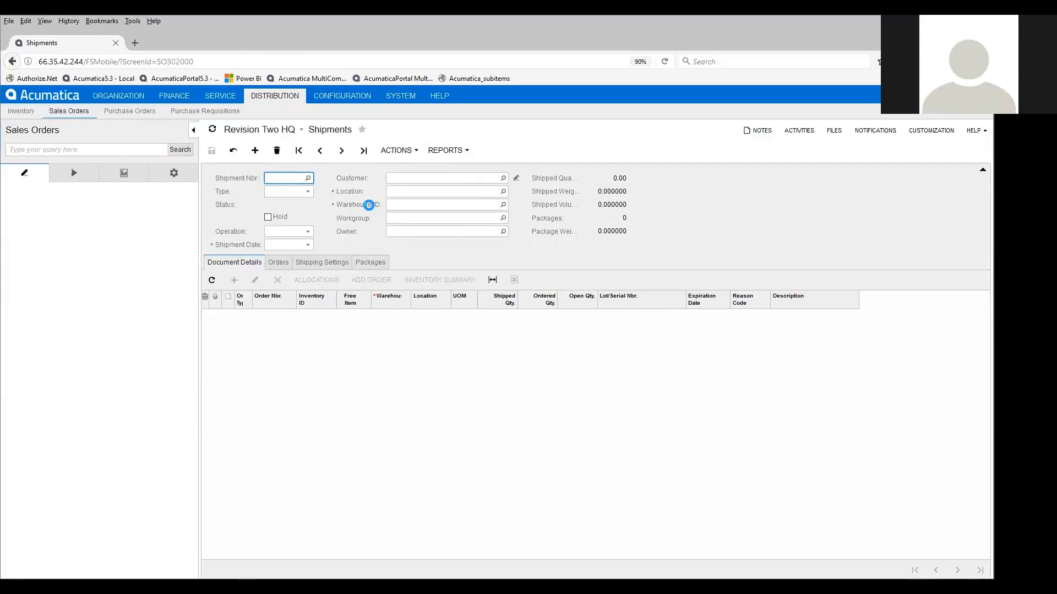
left_click(389, 150)
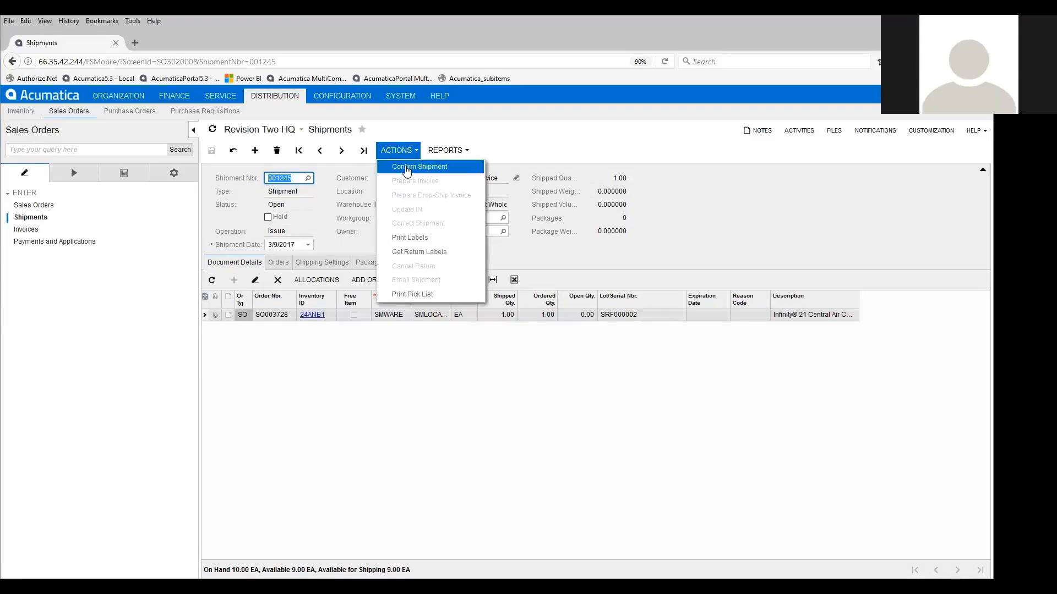
left_click(407, 169)
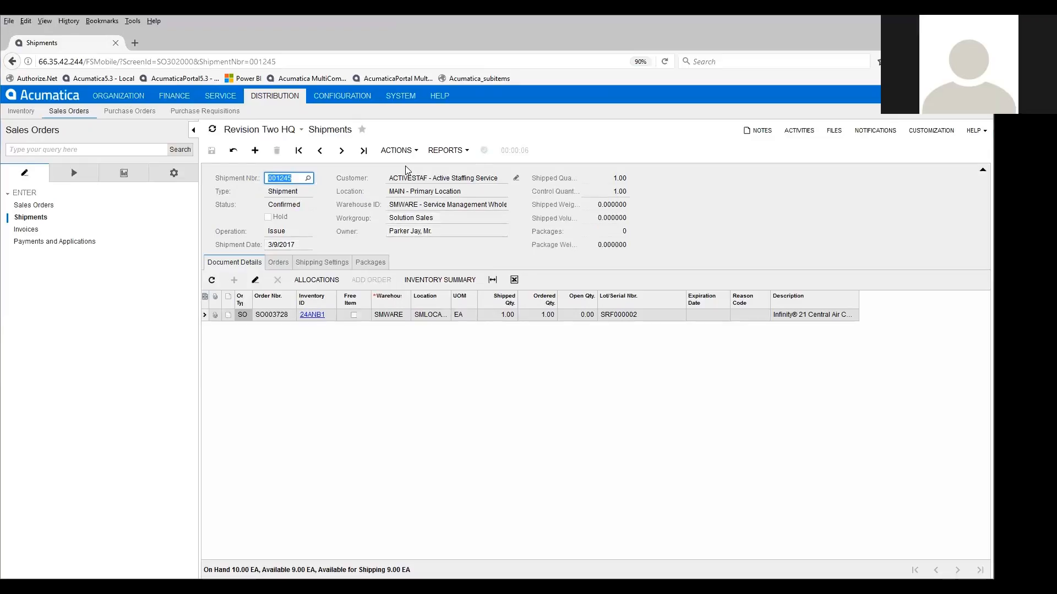
- Schedule the sales order's air conditioner installation service as an appointment for the listed staff member on the calendar board
left_click(51, 207)
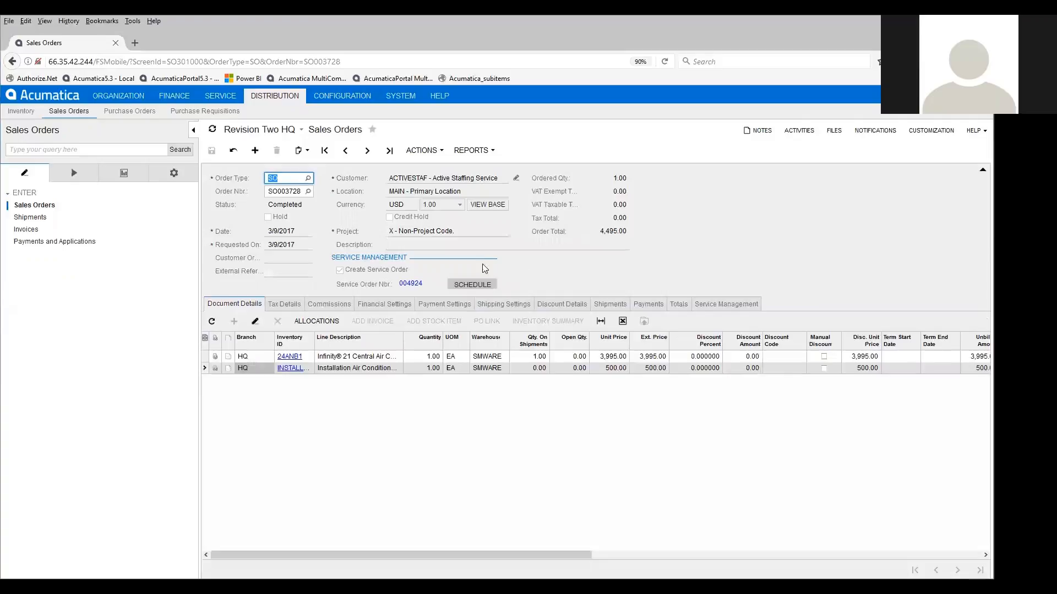
left_click(467, 286)
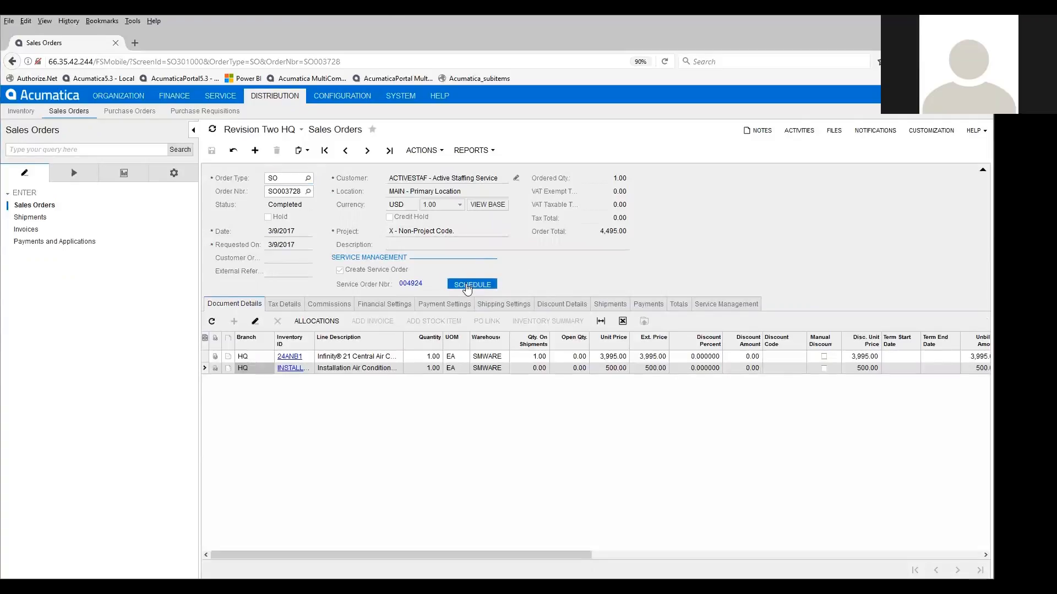
left_click(466, 285)
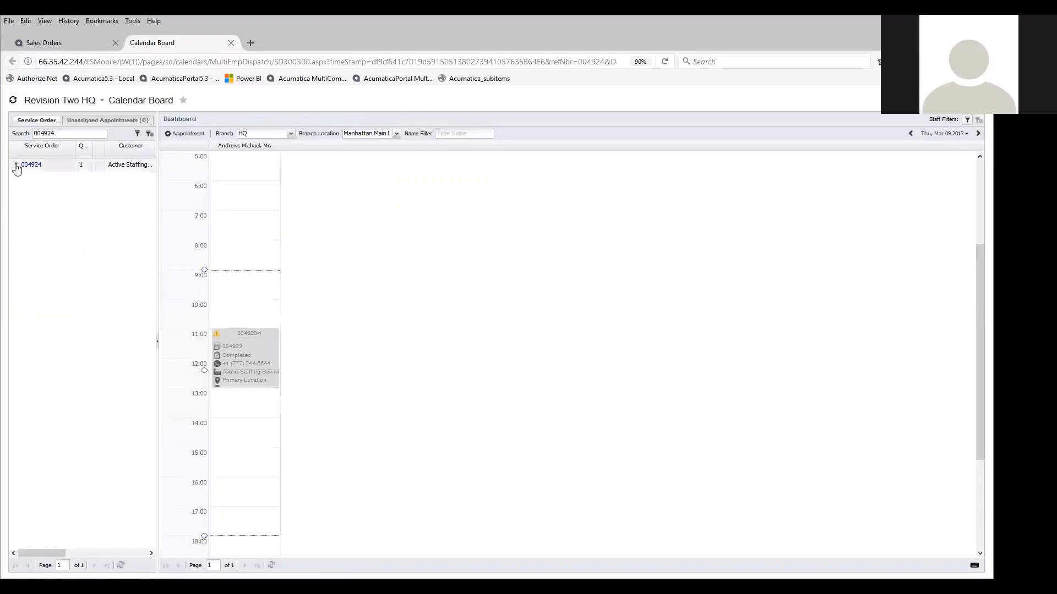
left_click(16, 165)
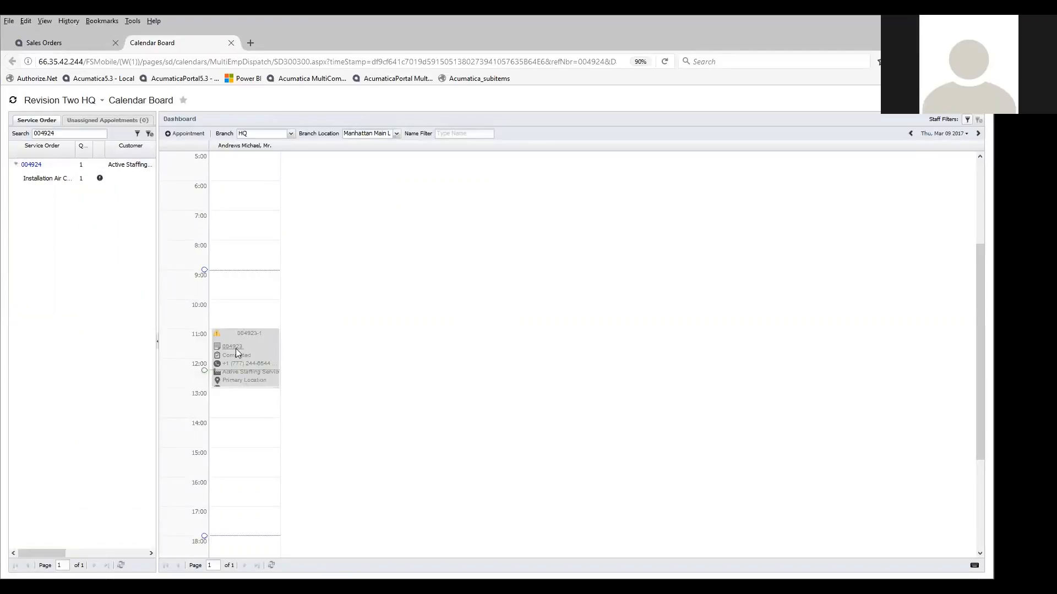
left_click_drag(54, 188, 215, 425)
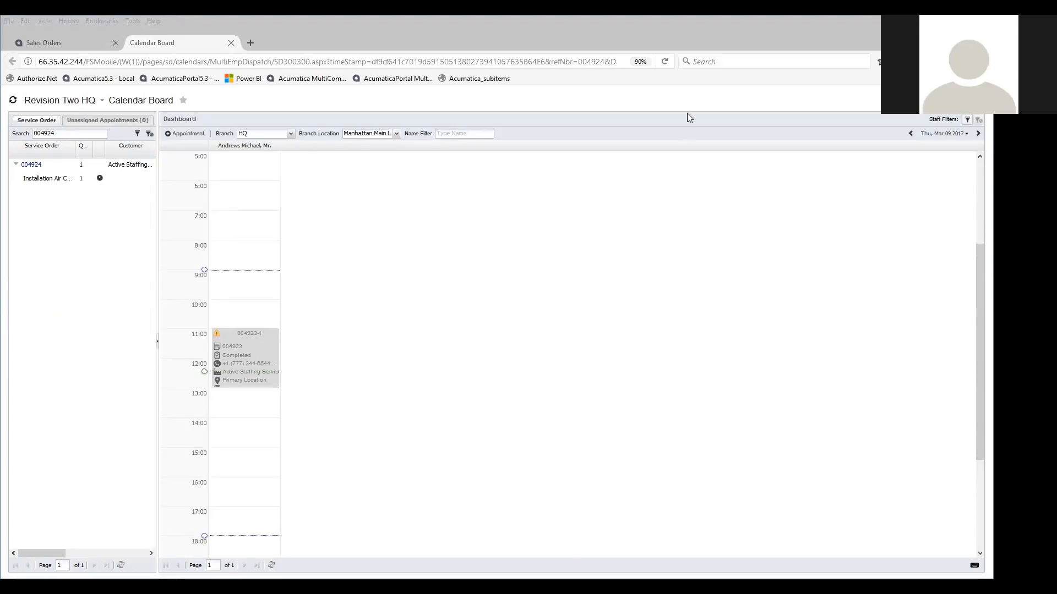
left_click(696, 262)
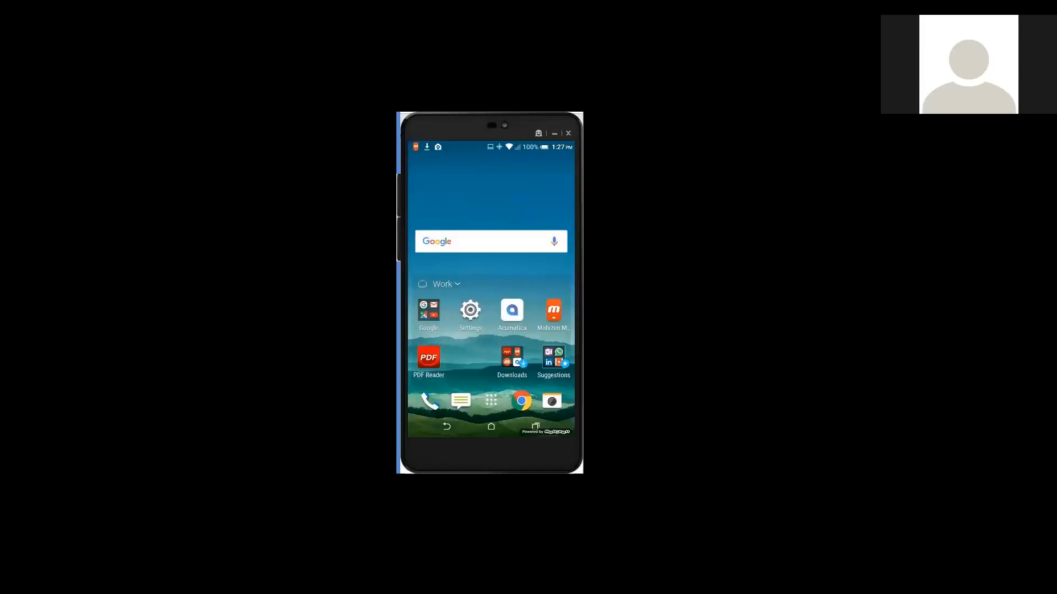
- Switch to the Acumatica mobile app on the phone, sign in with the prefilled credentials and open the appointments list
left_click(512, 311)
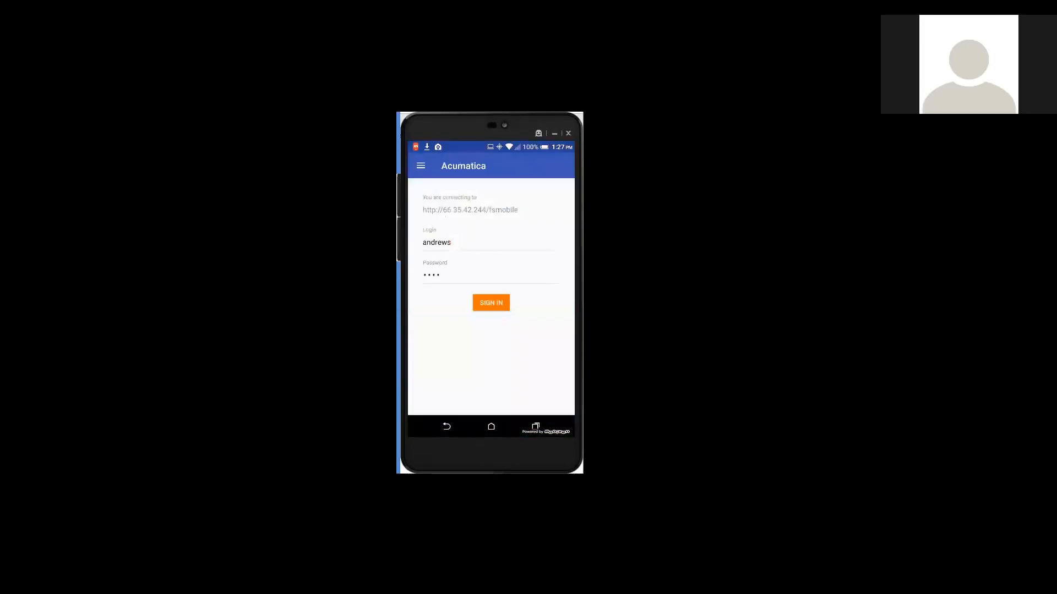
left_click(491, 302)
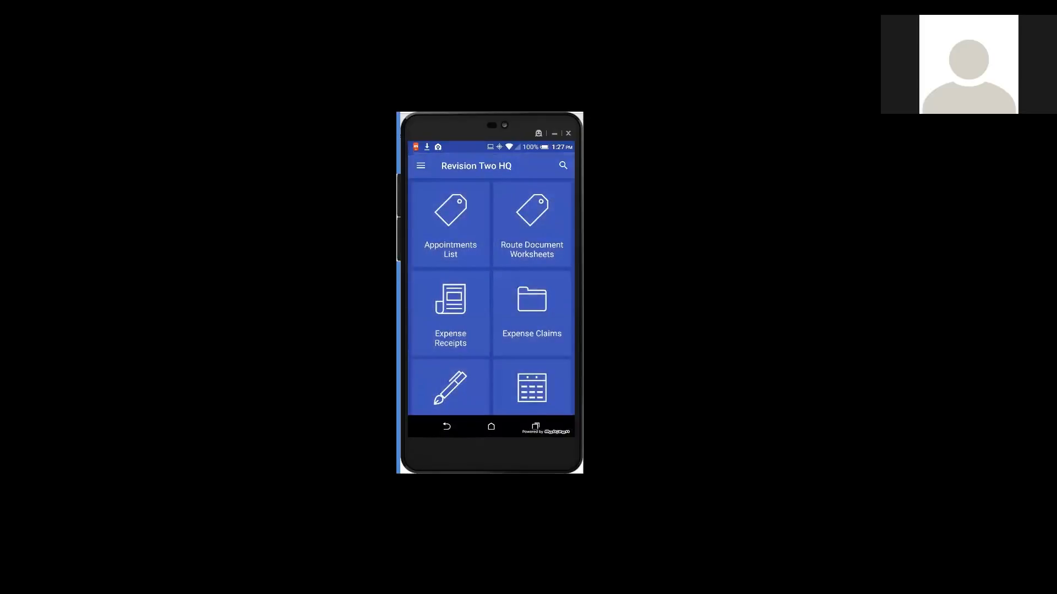
left_click(450, 225)
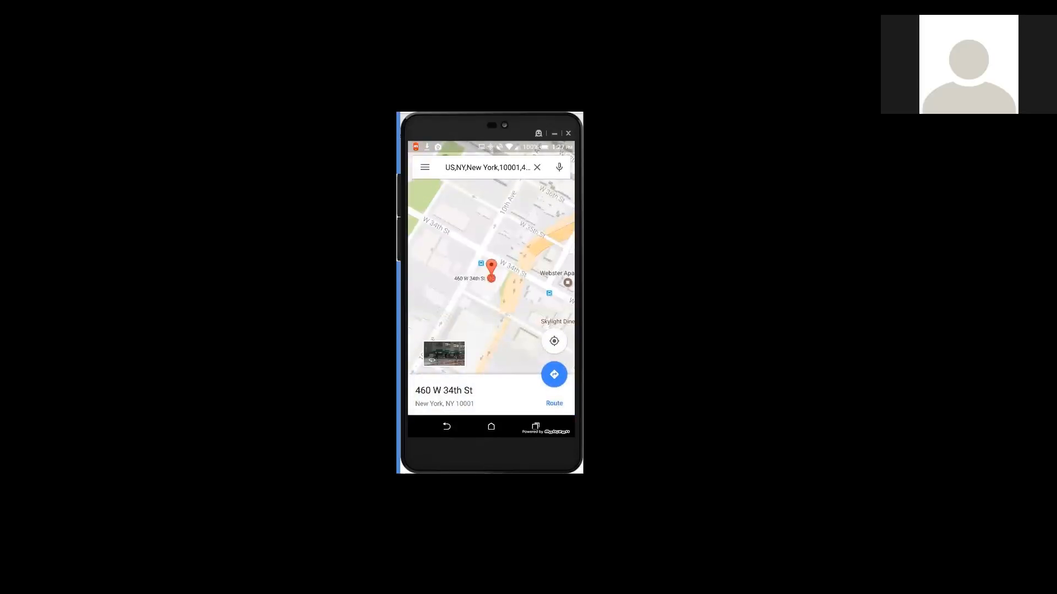
- Leave the map to return to the air conditioner installation appointment and start the appointment
left_click(446, 427)
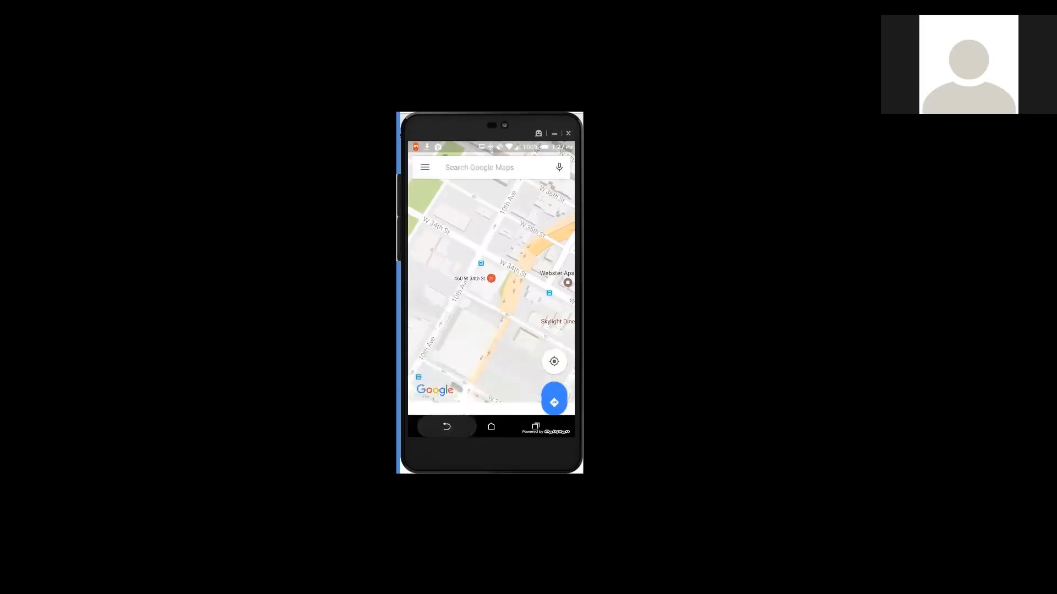
left_click(446, 426)
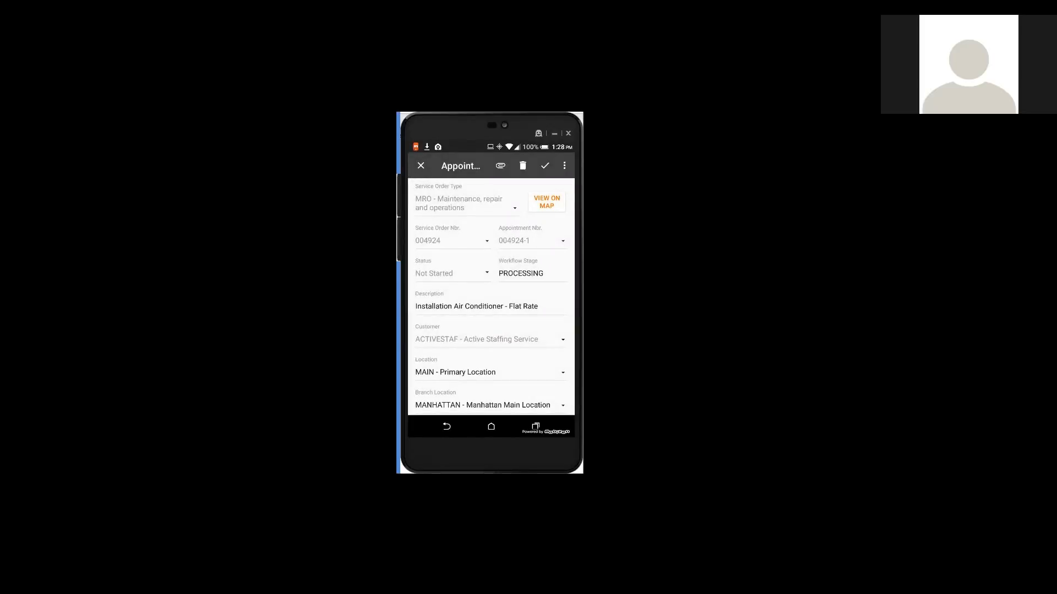
left_click(564, 165)
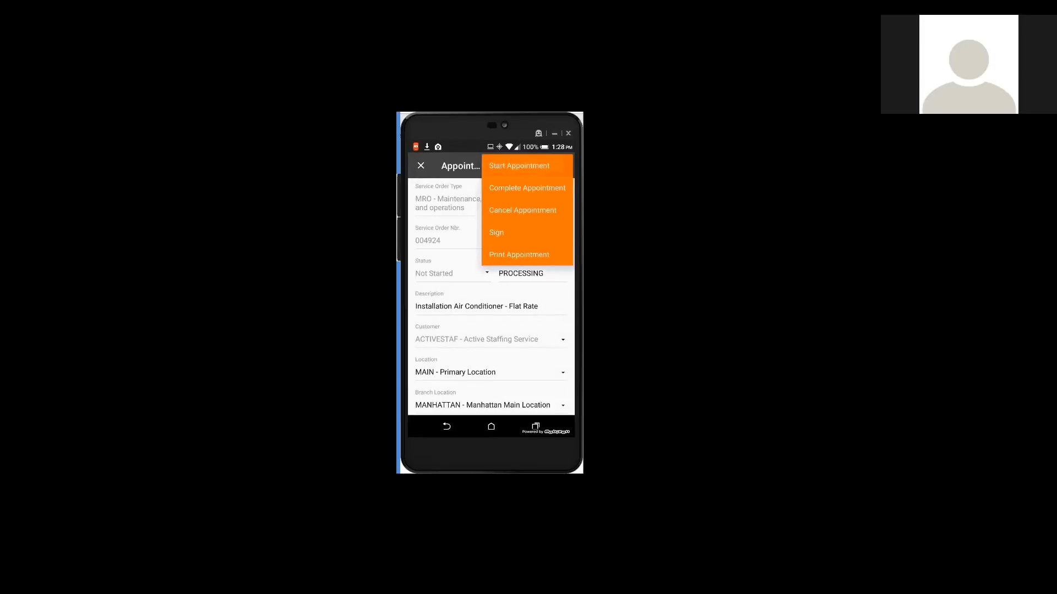
left_click(519, 165)
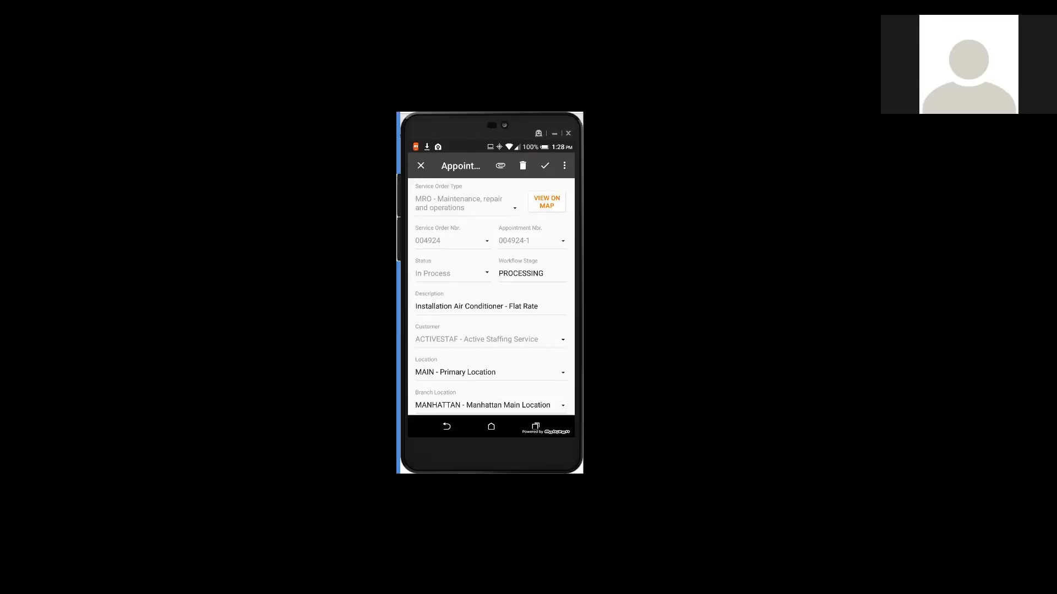
- Dictate the appointment comment "leveraging the device that were using is we can actually dictate our notes and say that our installations now complete"
scroll(491, 297, "down", 2)
left_click(488, 350)
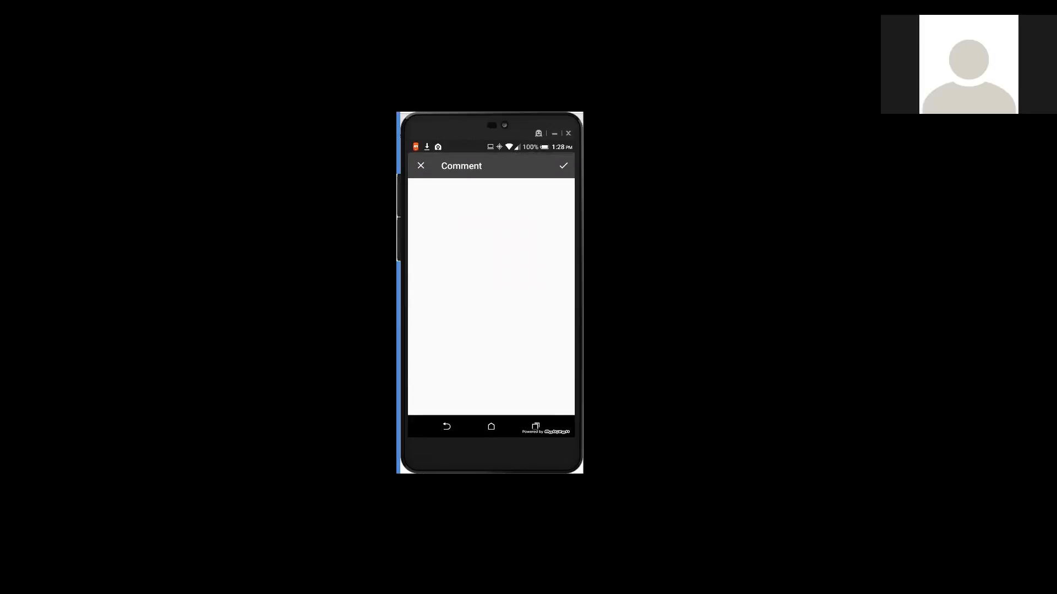
left_click(420, 193)
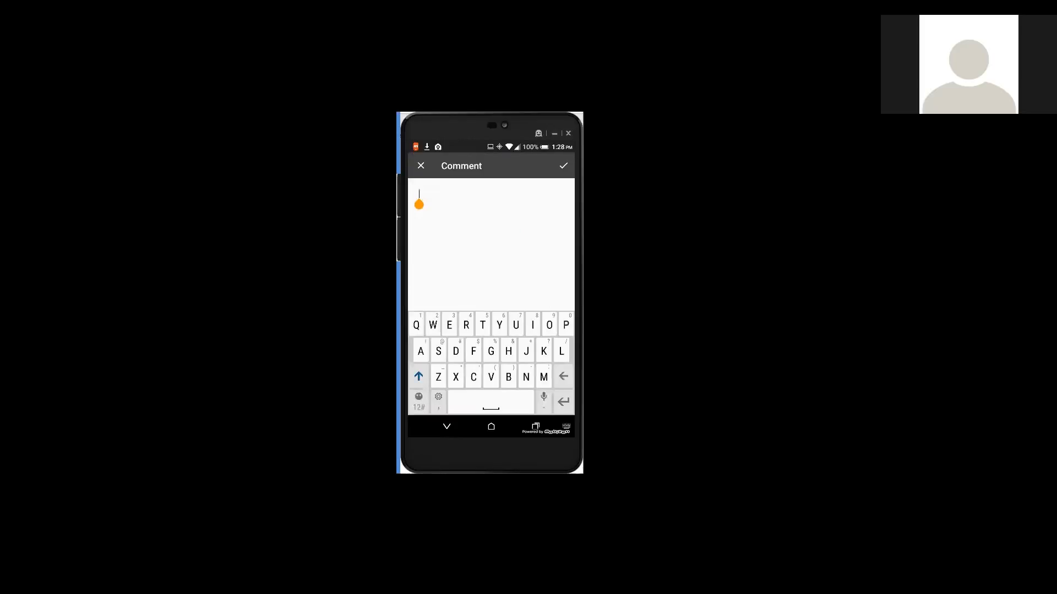
left_click(544, 399)
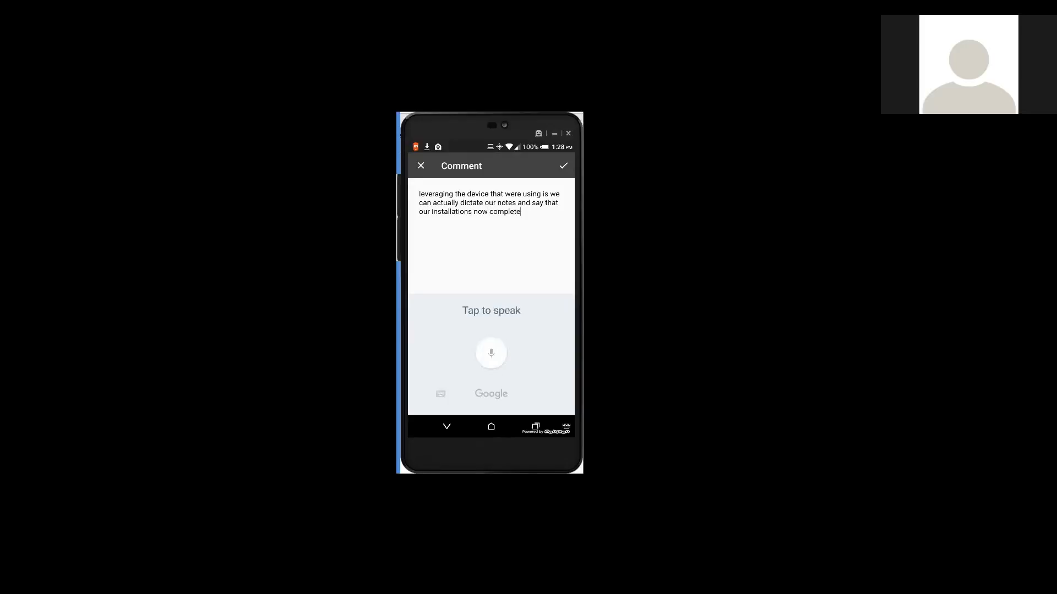
left_click(563, 165)
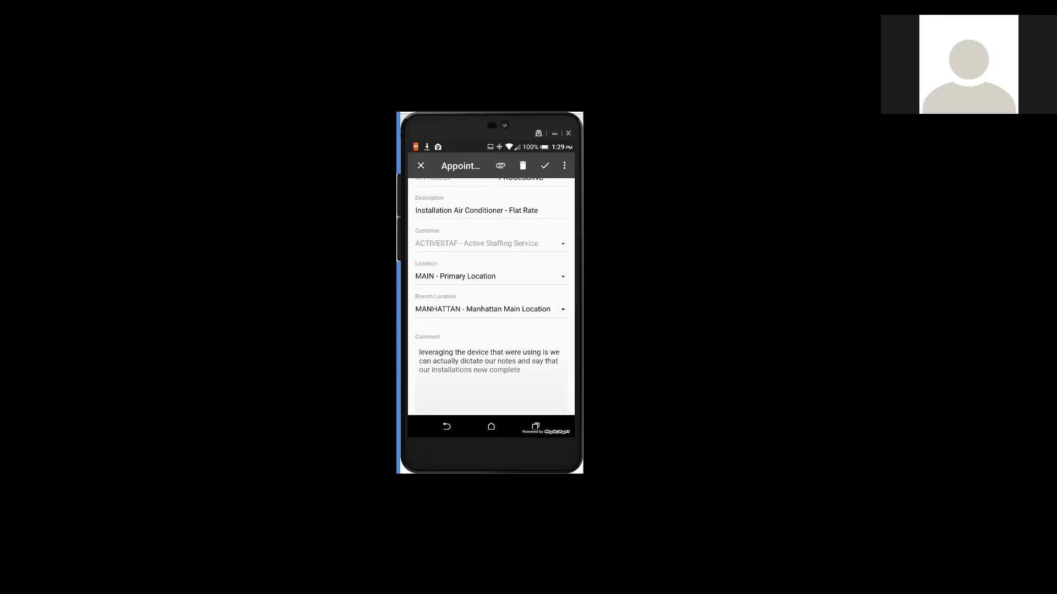
- Open the signing form for the appointment, draw the customer's handwritten signature and accept it
scroll(491, 297, "down", 2)
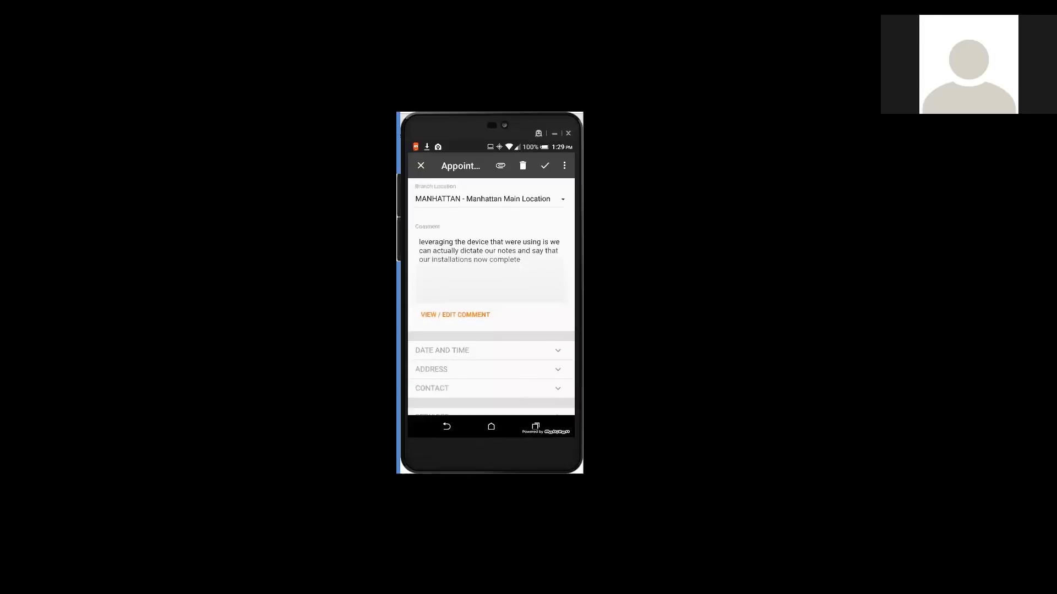
scroll(490, 297, "down", 2)
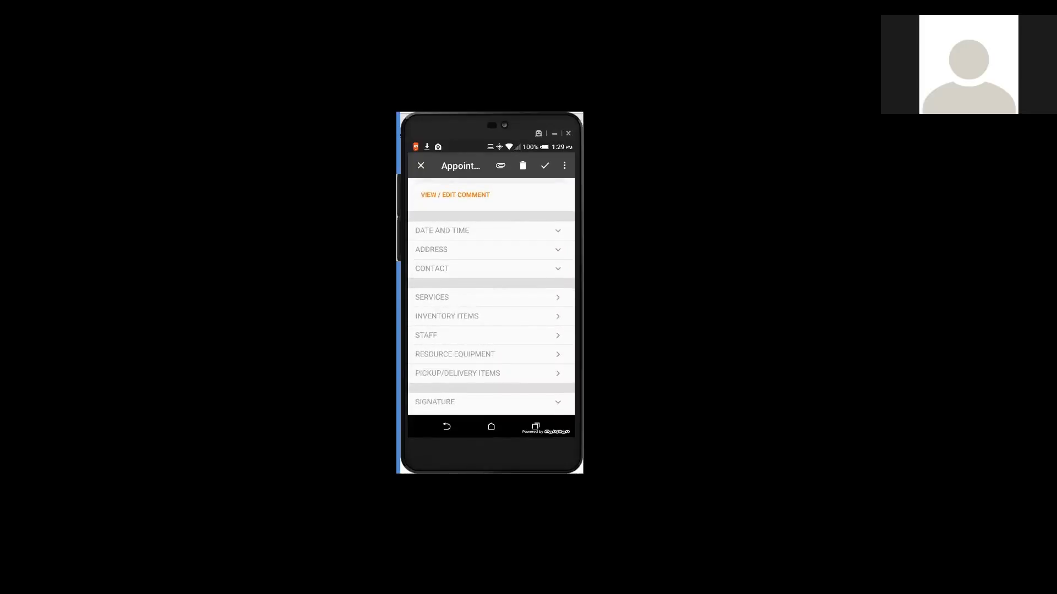
left_click(564, 166)
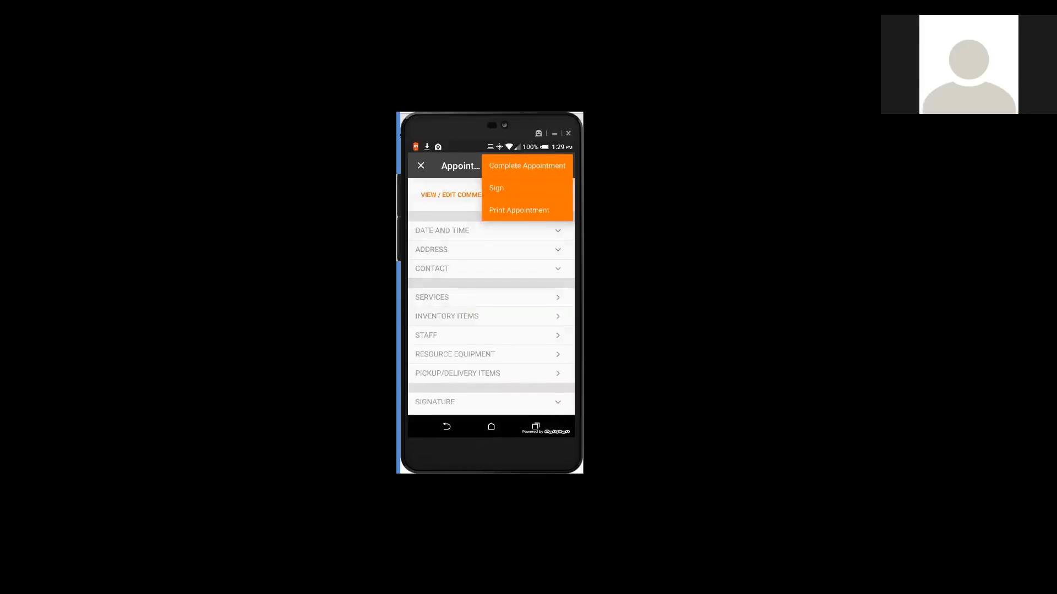
left_click(496, 188)
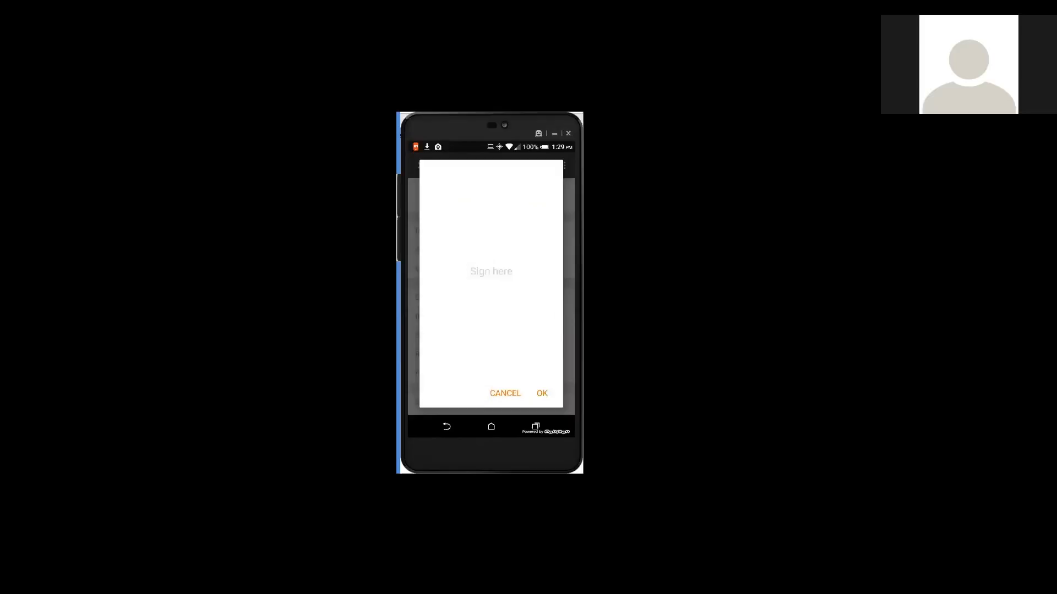
left_click_drag(444, 263, 450, 321)
mouse_move(446, 320)
left_mouse_down()
mouse_move(467, 242)
mouse_move(458, 318)
mouse_move(497, 318)
mouse_move(510, 286)
mouse_move(517, 303)
left_mouse_up()
mouse_move(521, 263)
left_mouse_down()
mouse_move(533, 284)
mouse_move(512, 318)
left_mouse_up()
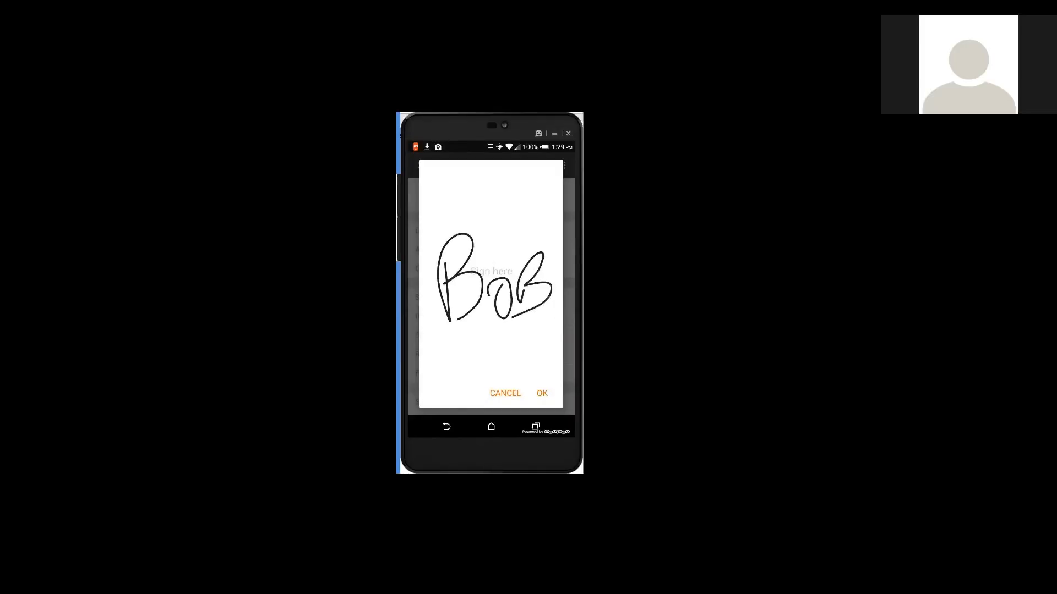
left_click(542, 394)
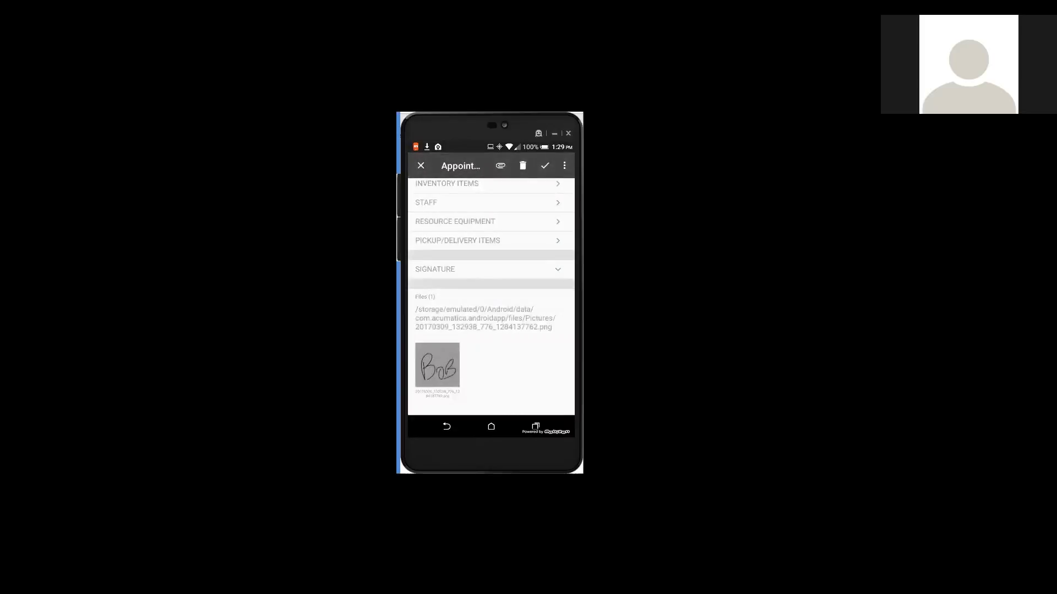
- View the printed appointment report and return to the appointment
left_click(564, 166)
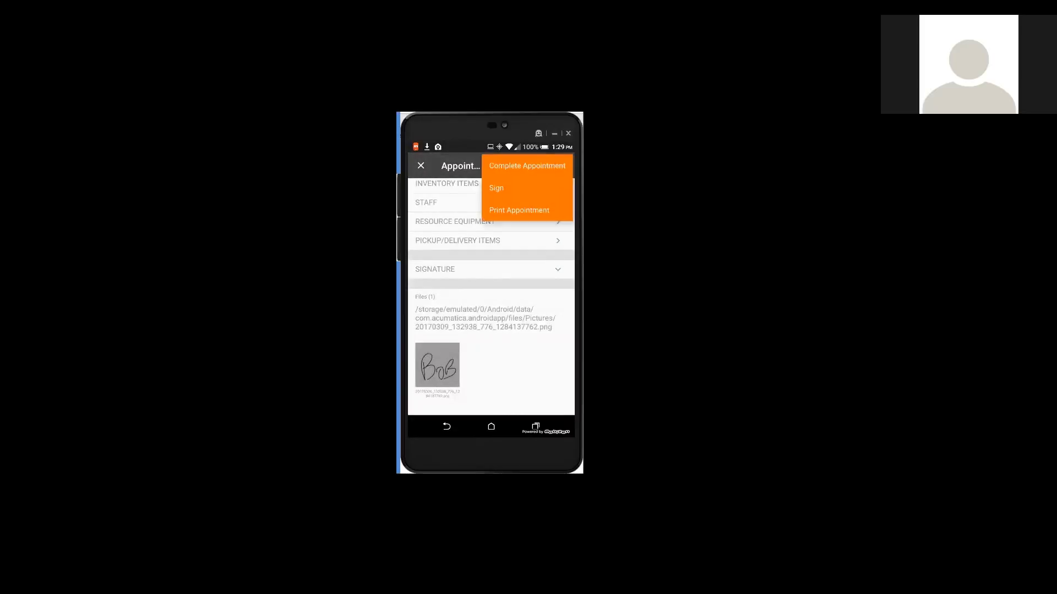
left_click(526, 165)
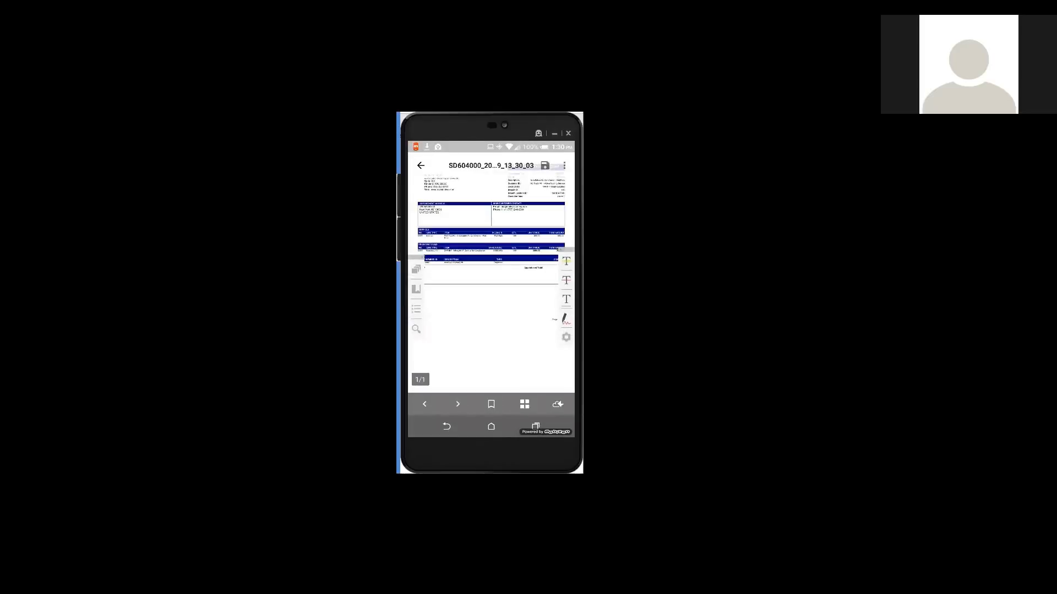
left_click(421, 165)
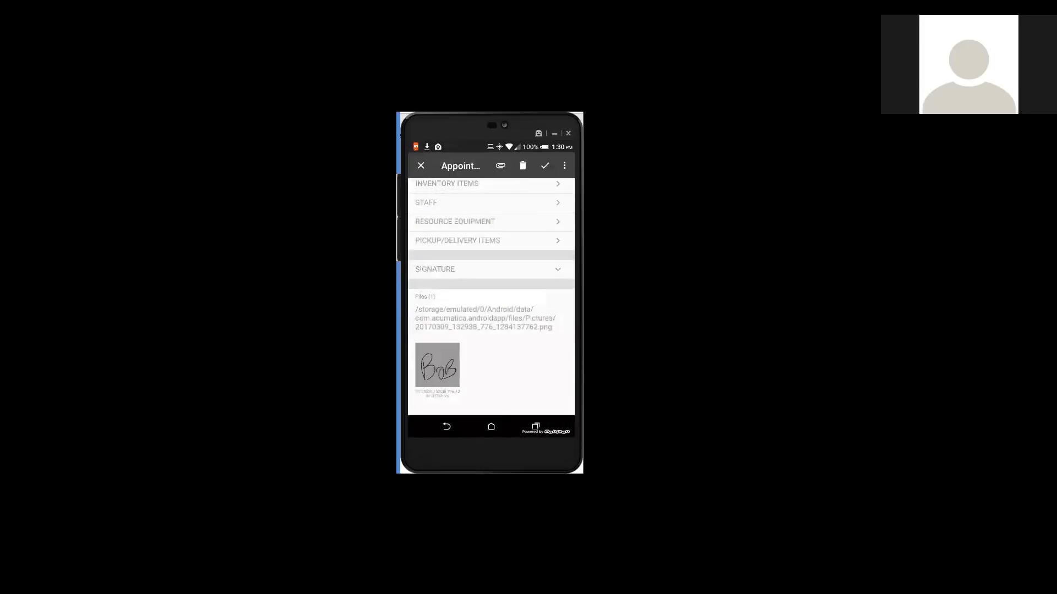
- Enter the customer's full name in the signature section, turn on the agreement that the appointment has been completed, and save
left_click(558, 269)
left_click(558, 312)
left_click(488, 221)
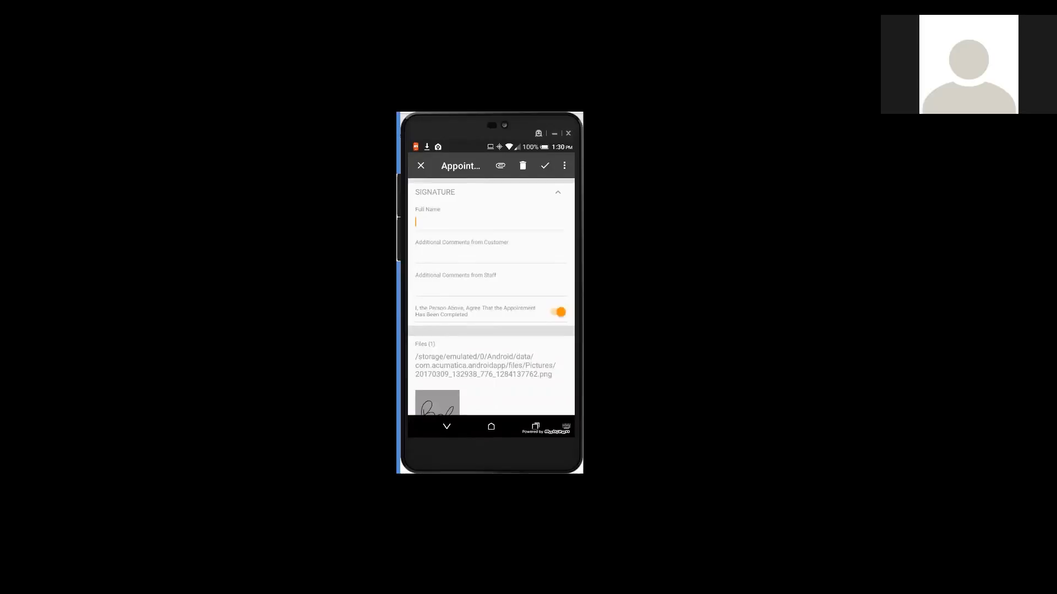
type("bob")
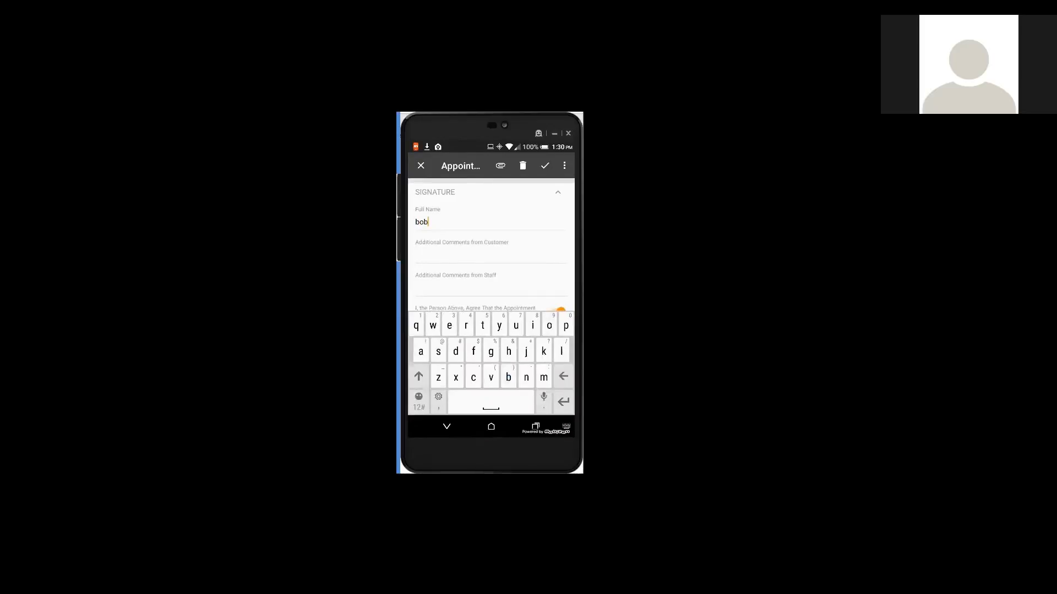
left_click(447, 427)
left_click(545, 166)
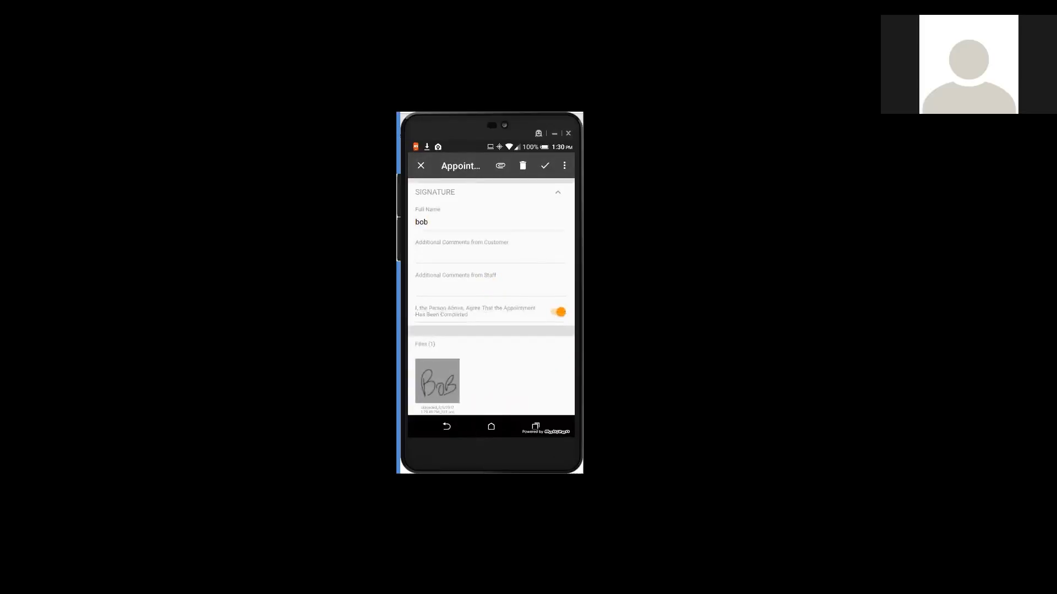
- Print the appointment report again, examine its line items and signature block up close, and return to the appointment in the Acumatica app
left_click(564, 166)
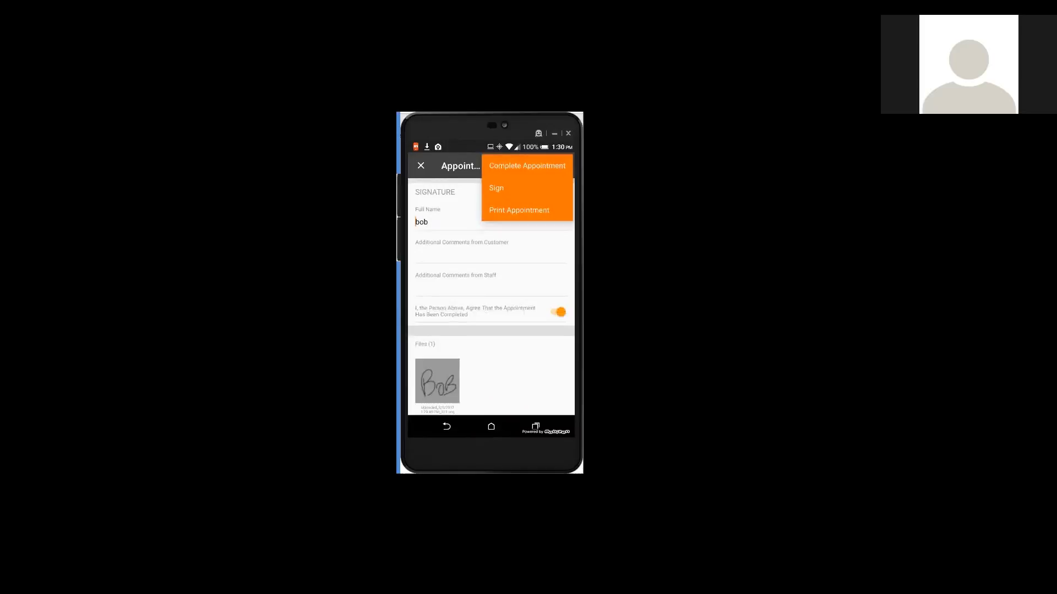
left_click(527, 166)
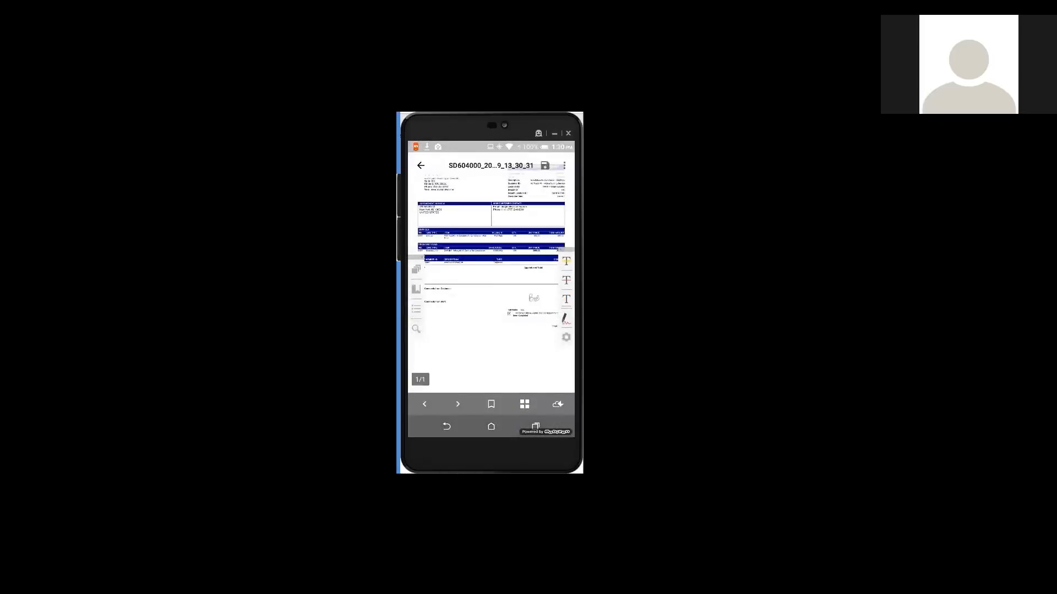
double_click(516, 289)
left_click_drag(518, 297, 462, 299)
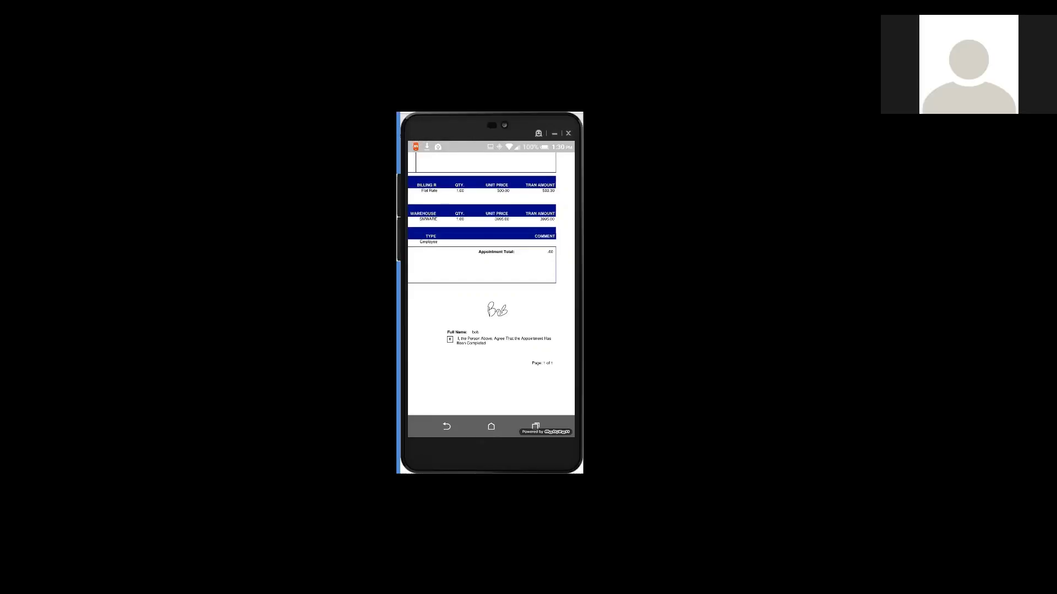
left_click_drag(490, 247, 493, 352)
left_click(446, 426)
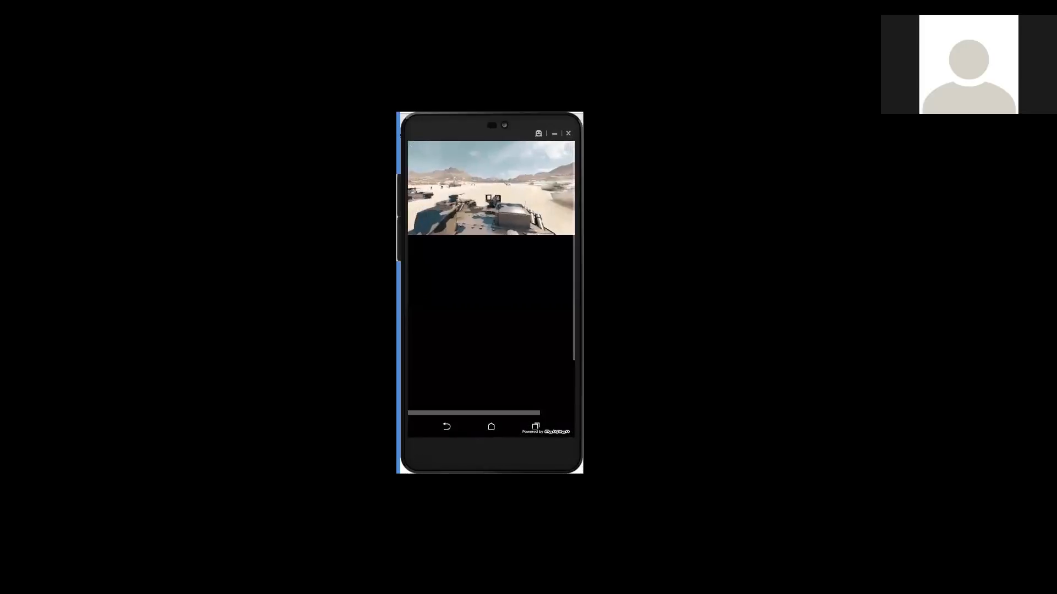
left_click(491, 426)
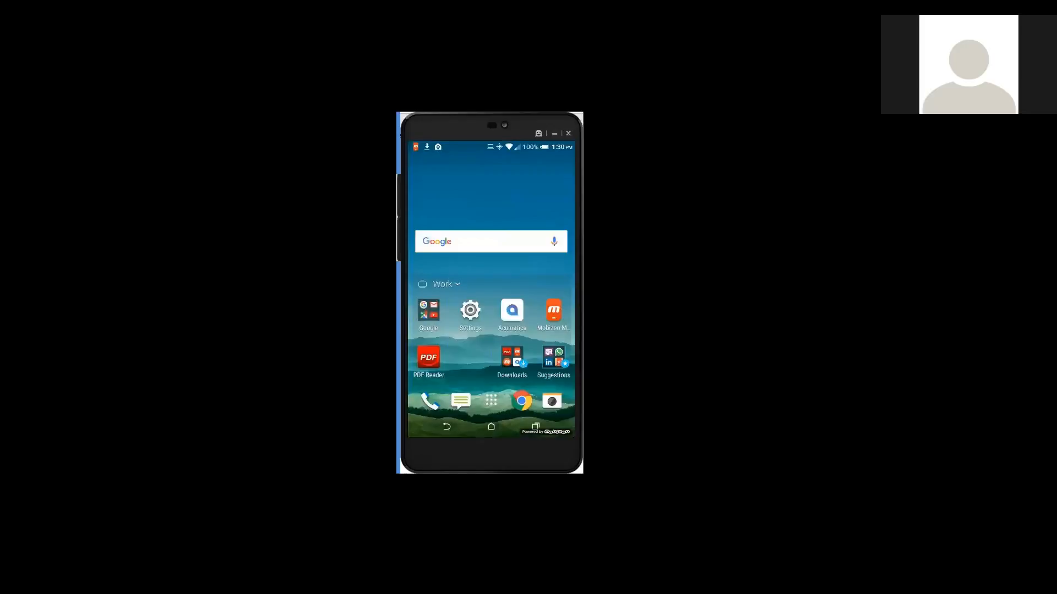
left_click(511, 310)
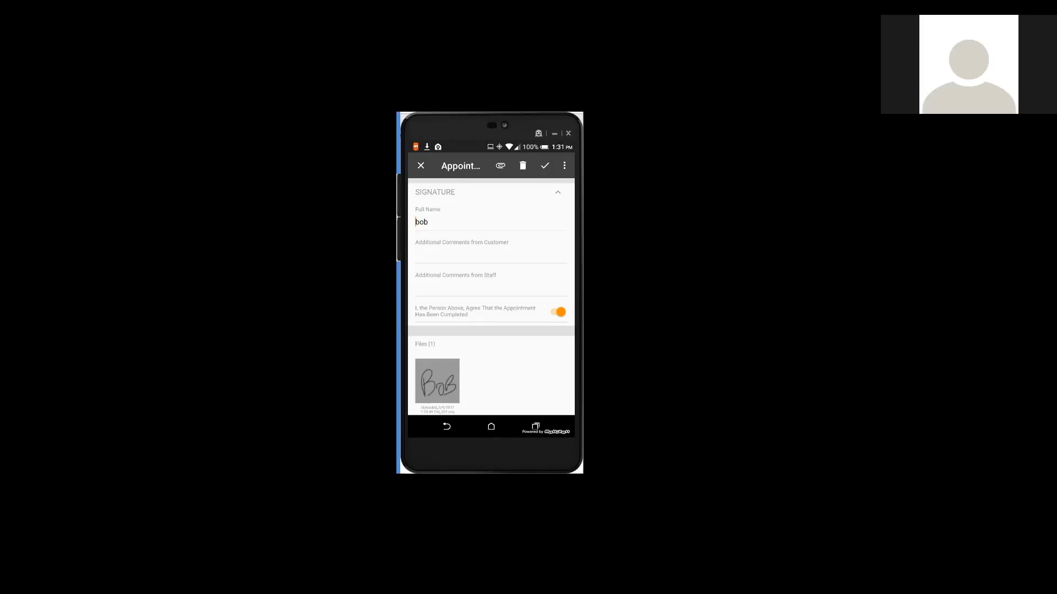
- Attach a photo to the appointment and complete the appointment
left_click(500, 166)
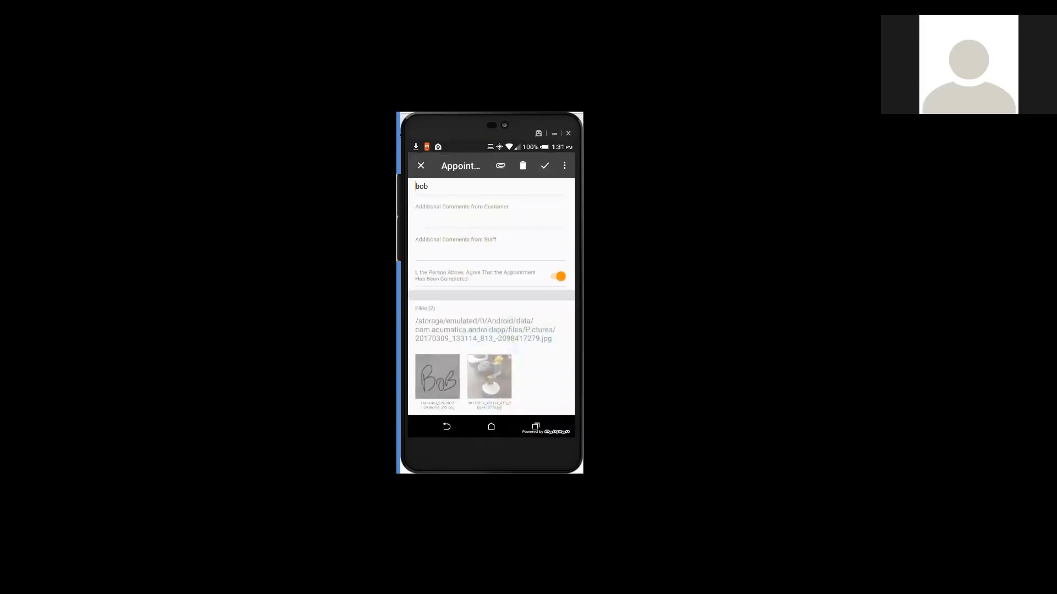
left_click(565, 166)
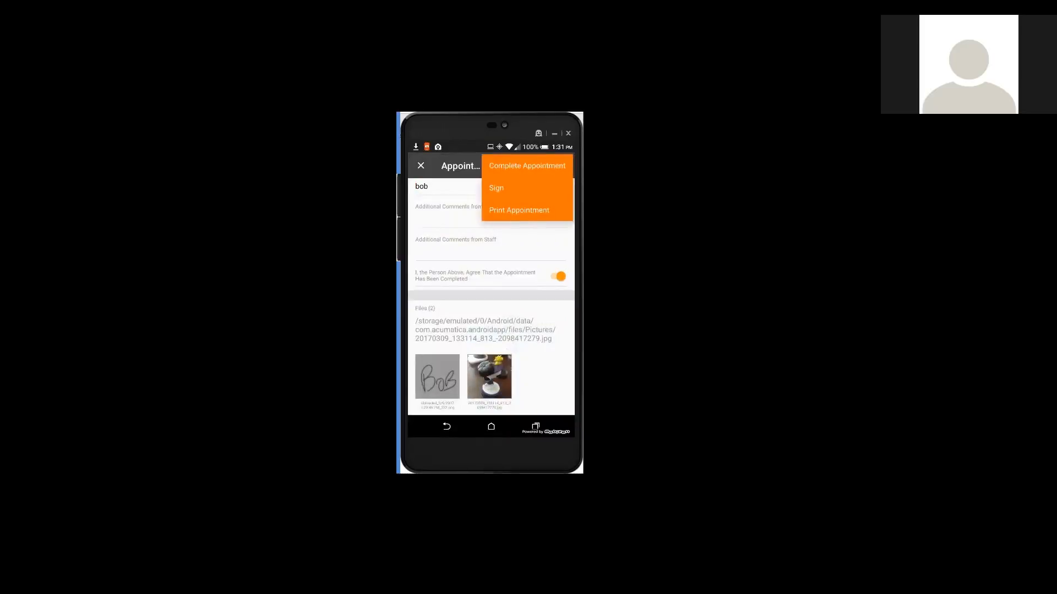
left_click(527, 166)
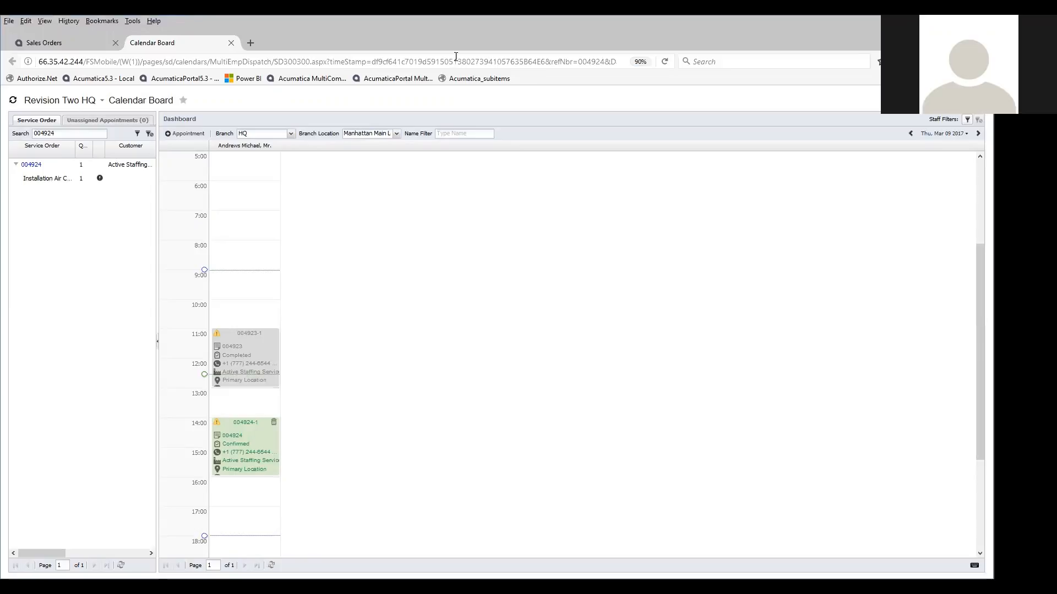
- Refresh the calendar board in the browser, open the 14:00 appointment's details for review and return to the board
key("F5")
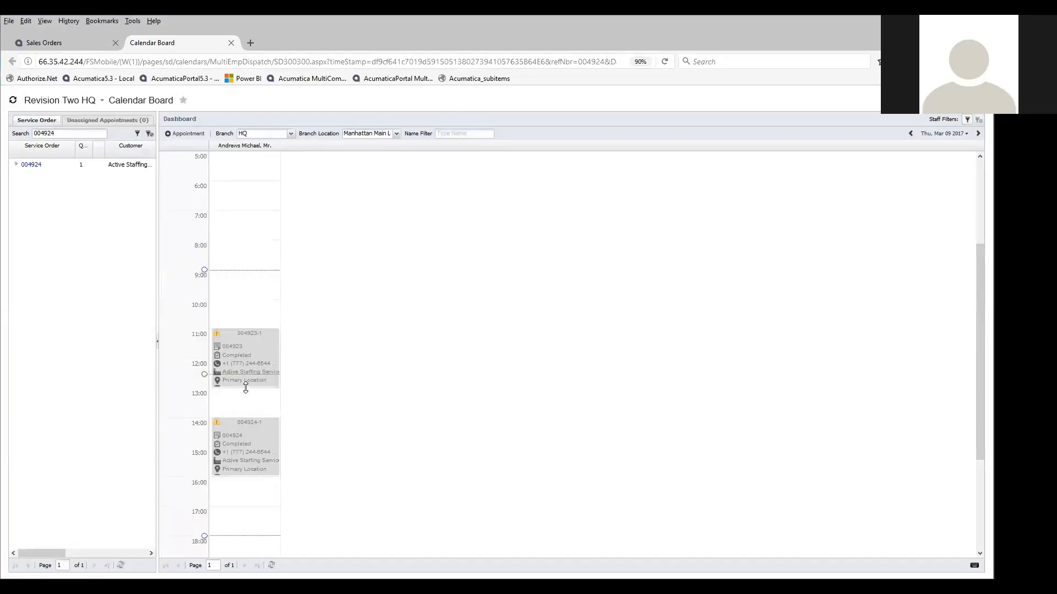
right_click(262, 430)
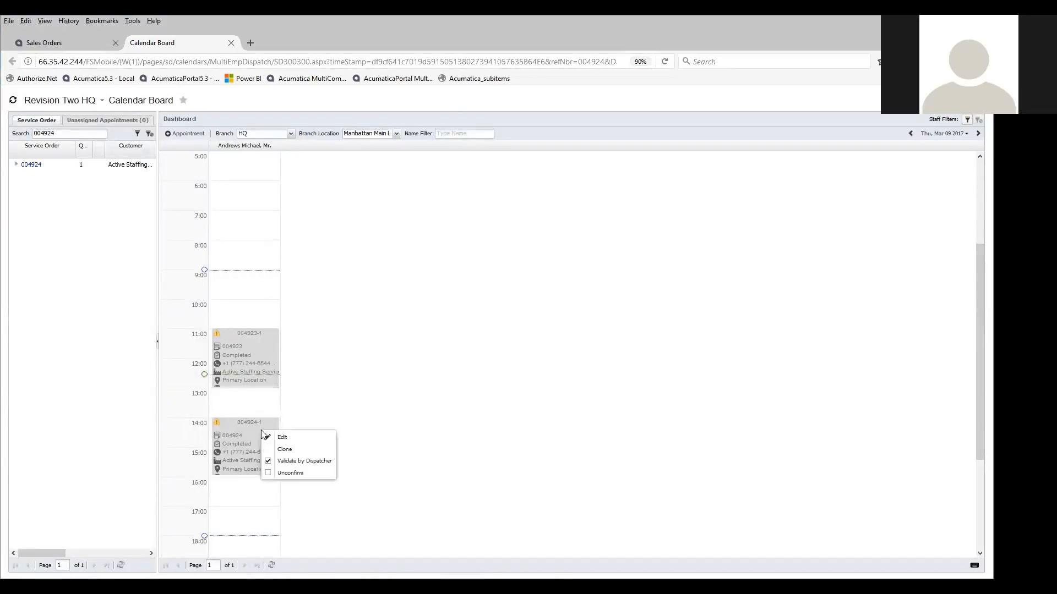
left_click(293, 443)
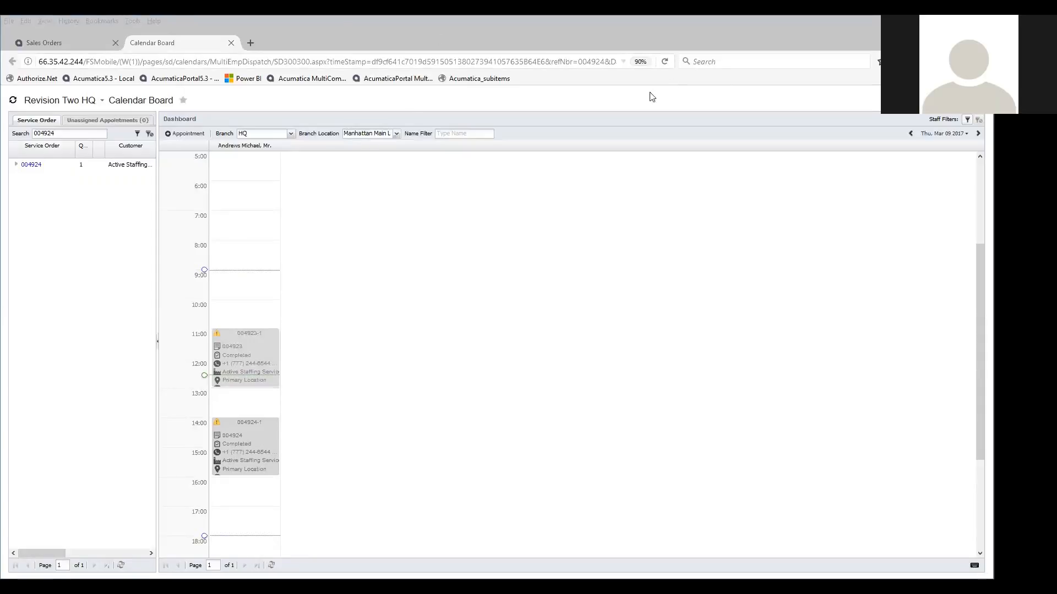
left_click(470, 284)
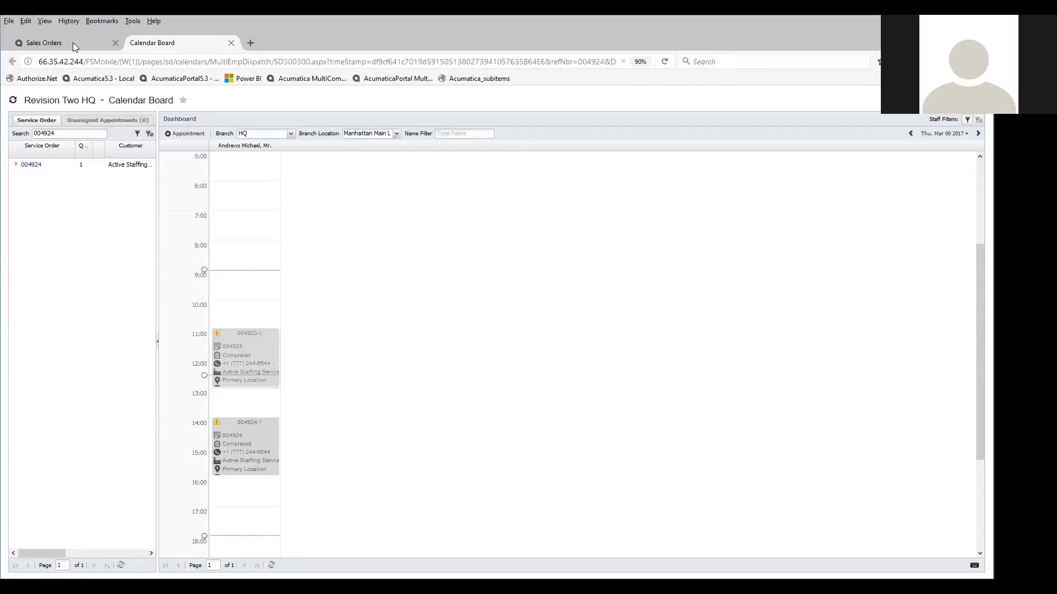
- Return to the air conditioner sales order, prepare its invoice and release the invoice
left_click(73, 42)
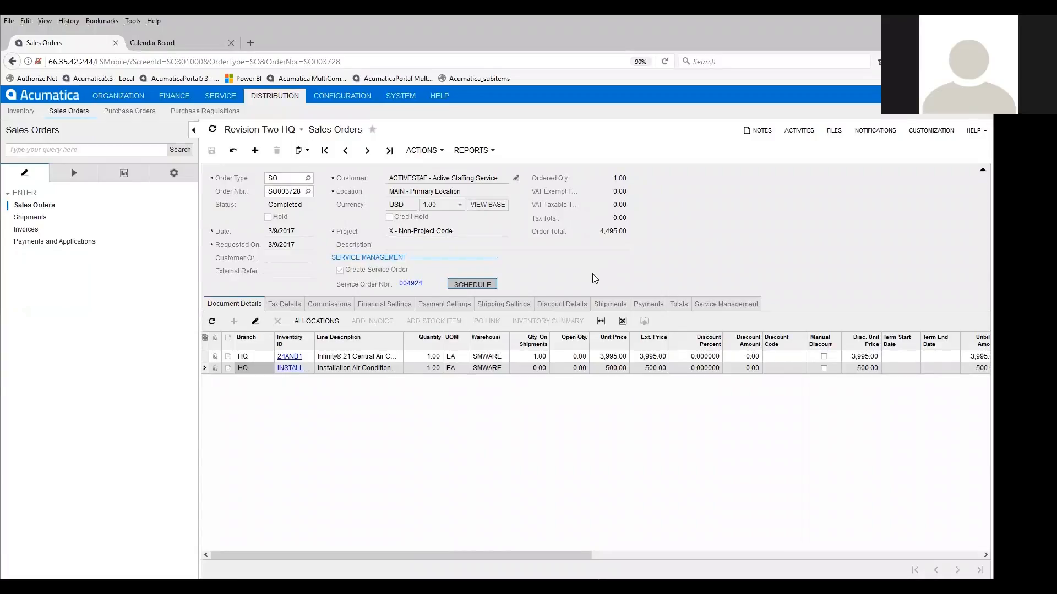
left_click(425, 151)
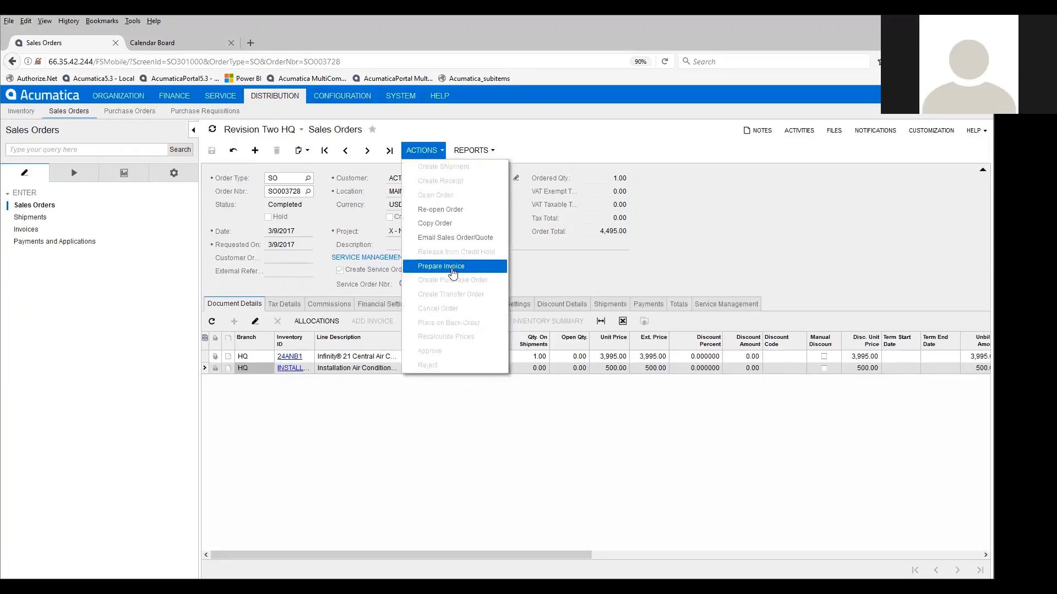
left_click(452, 267)
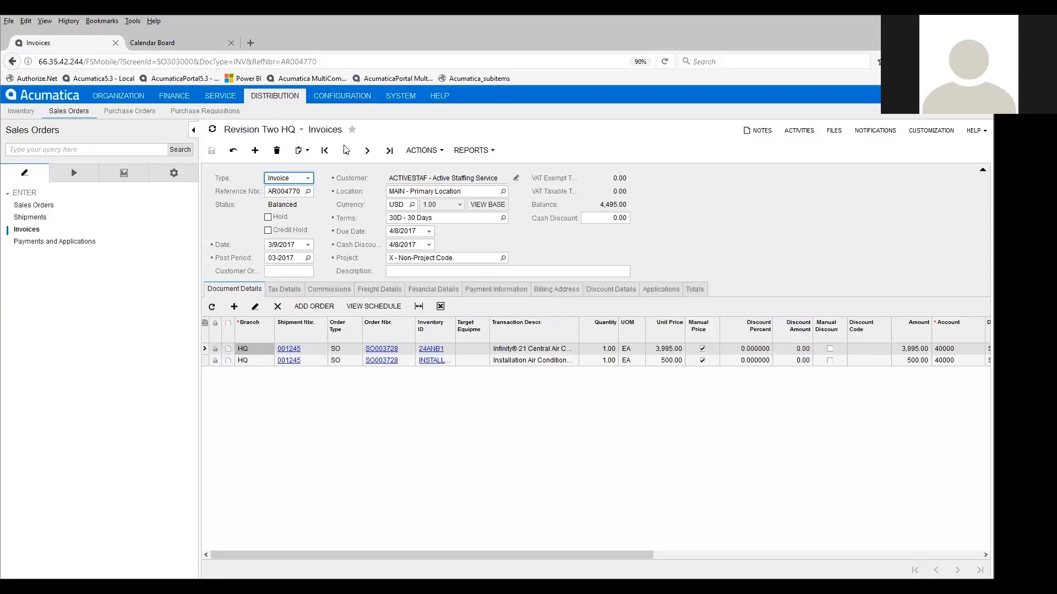
left_click(423, 152)
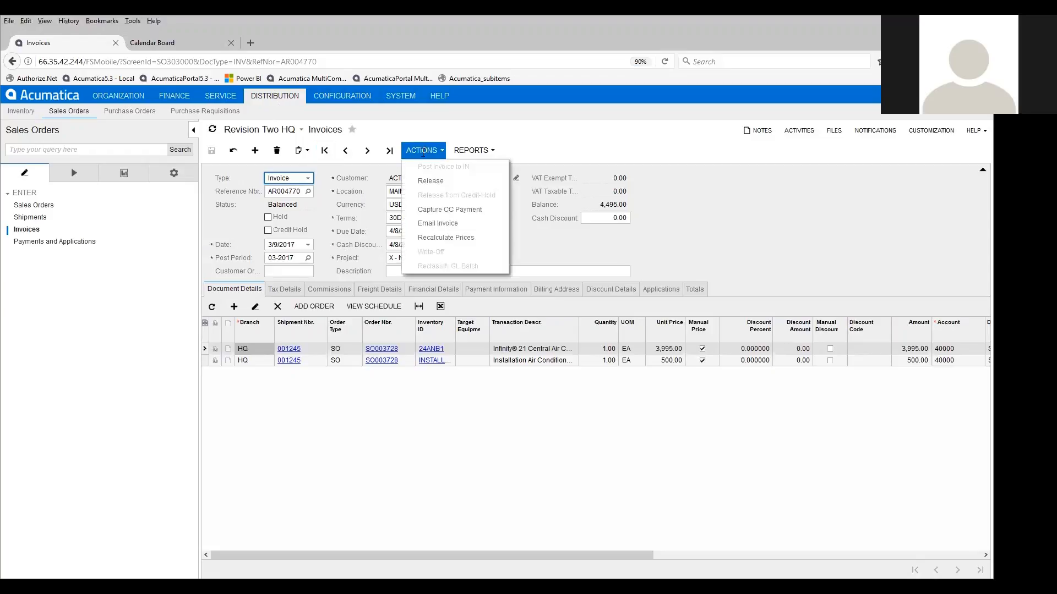
left_click(423, 179)
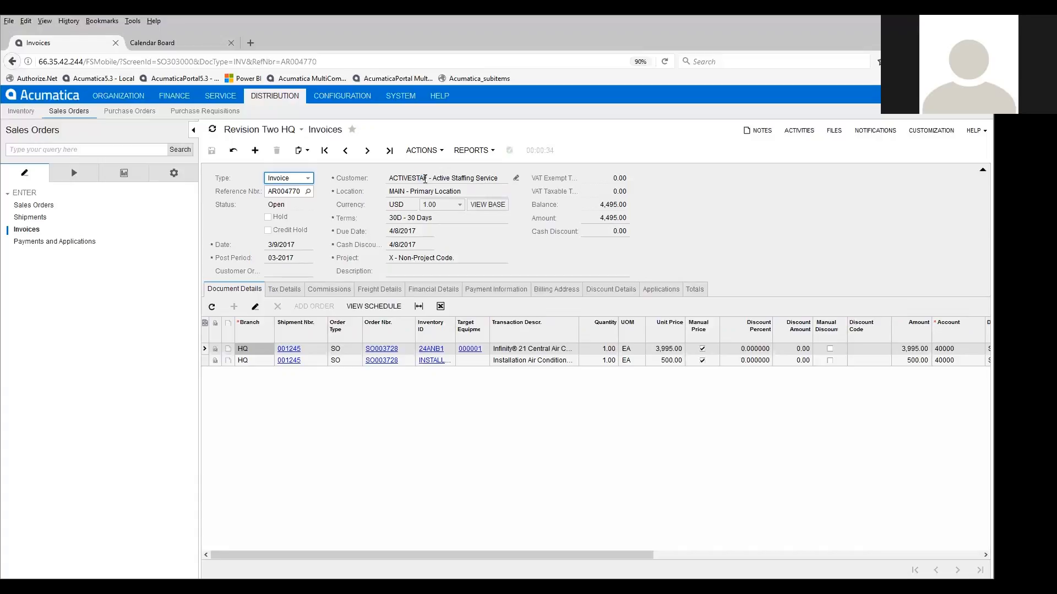
- Filter the service Equipment Summary by customer ACTIVESTAF and open the Infinity 21 central air conditioner's equipment record for review
left_click(221, 98)
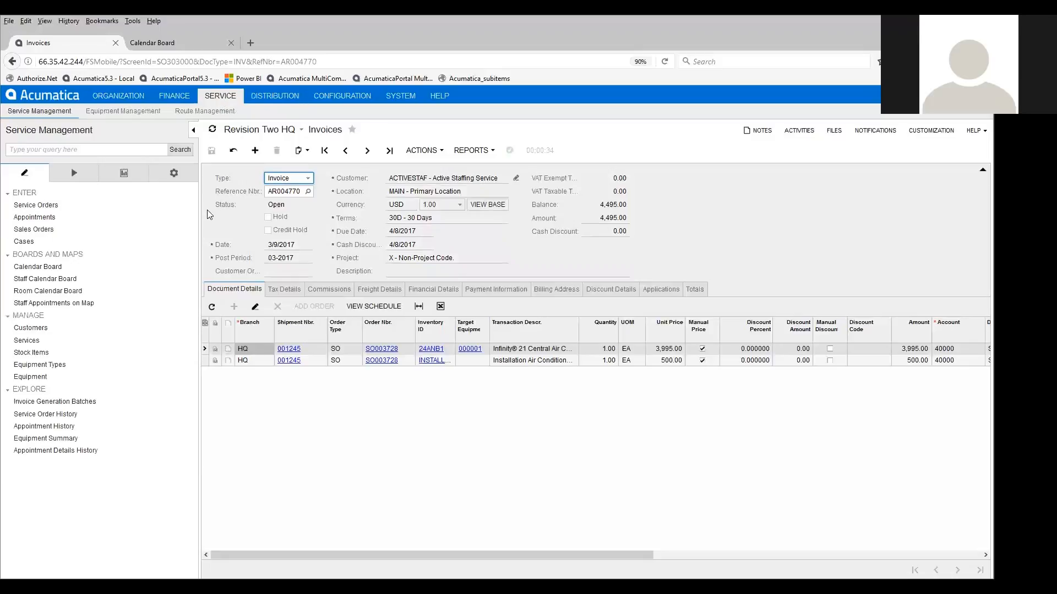
left_click(75, 439)
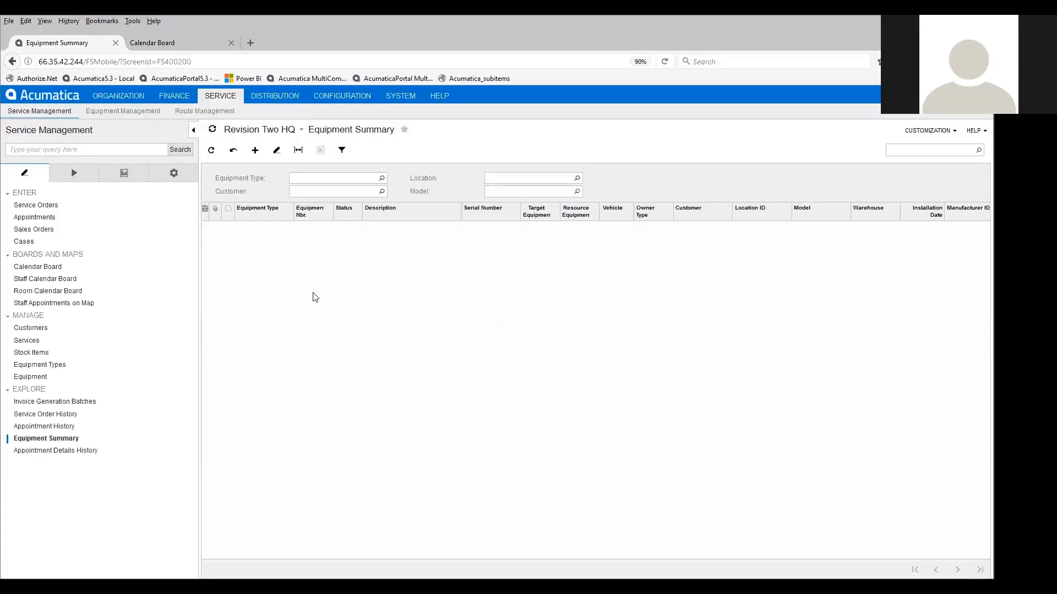
left_click(330, 190)
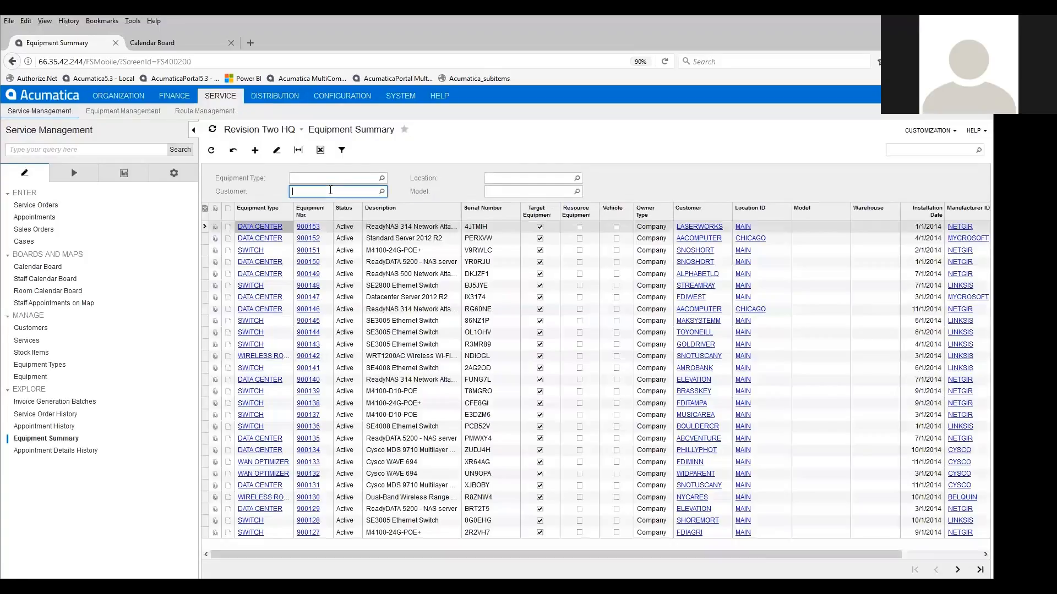
type("active")
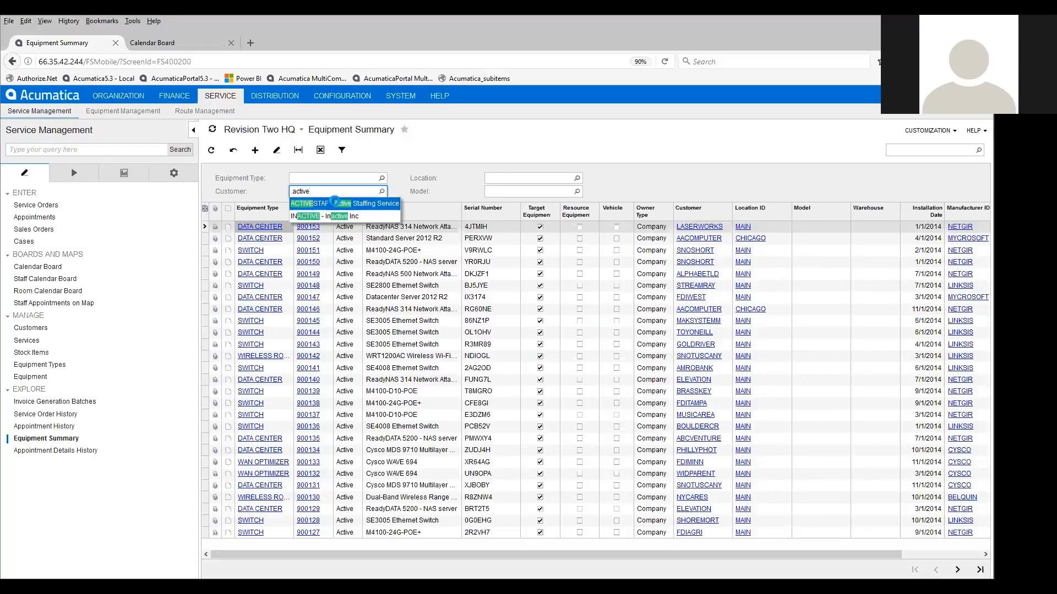
left_click(334, 203)
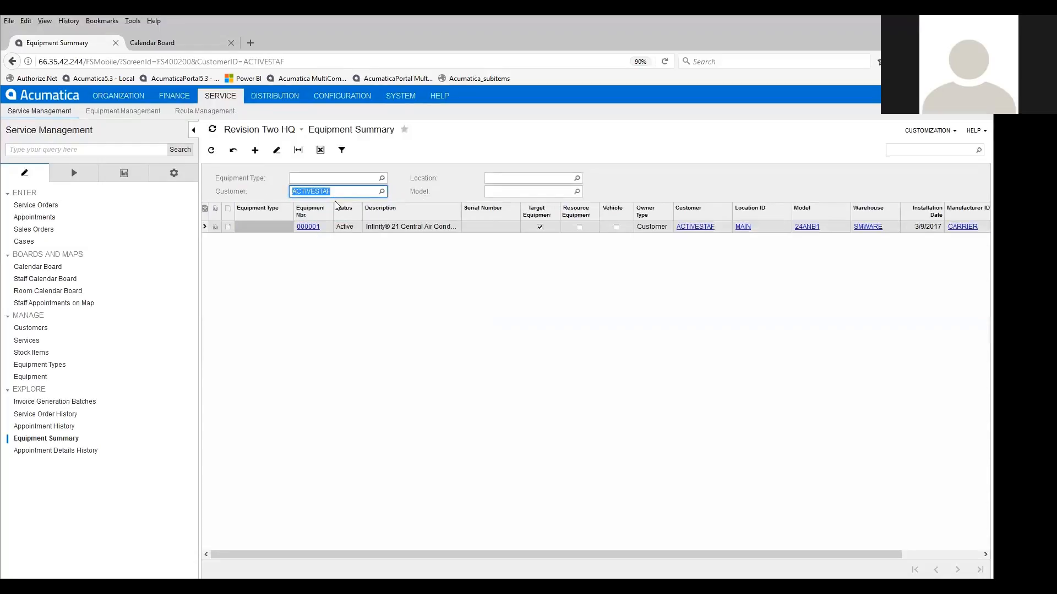
left_click(309, 227)
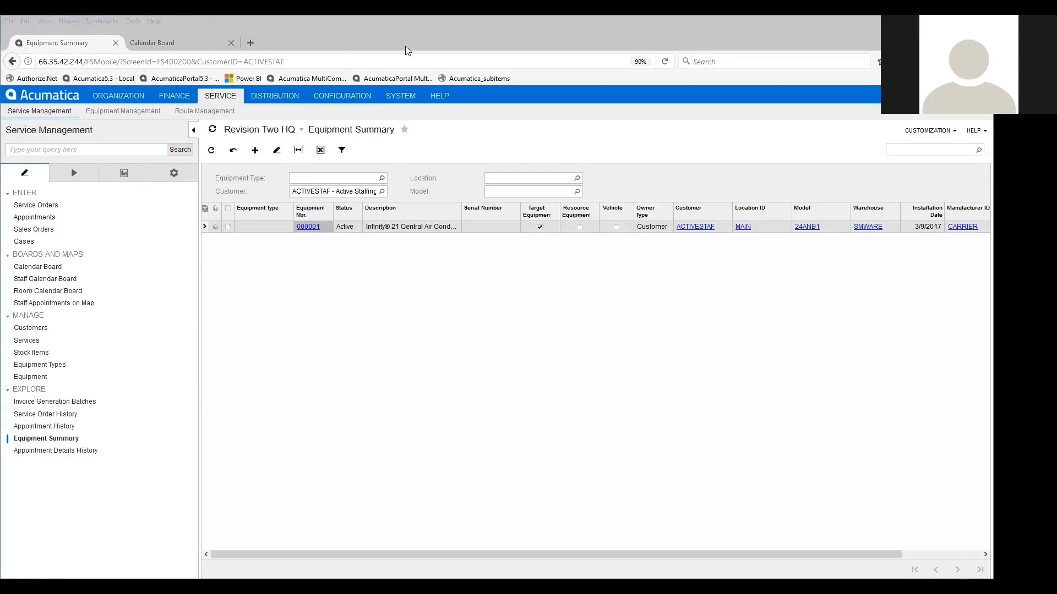
left_click(539, 227)
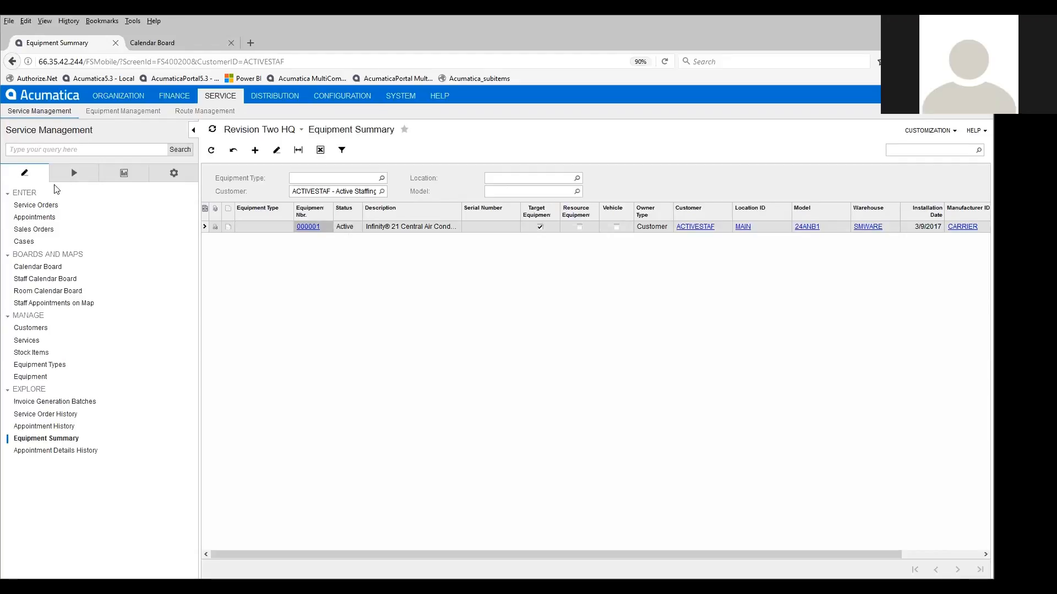
- Start a new service order for customer ACTIVESTAF (Active Staffing Service)
left_click(44, 206)
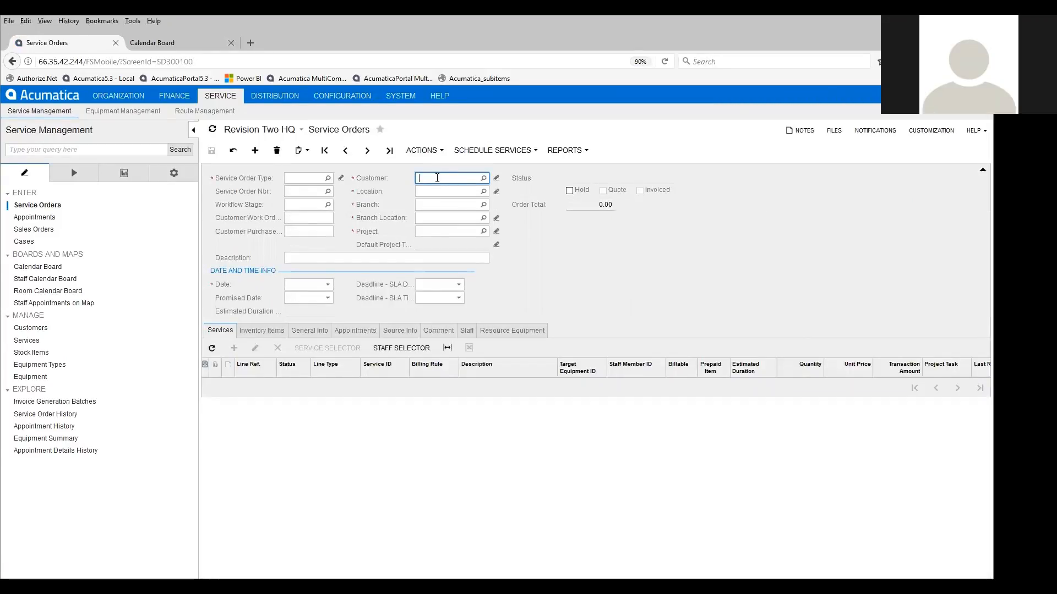
type("act")
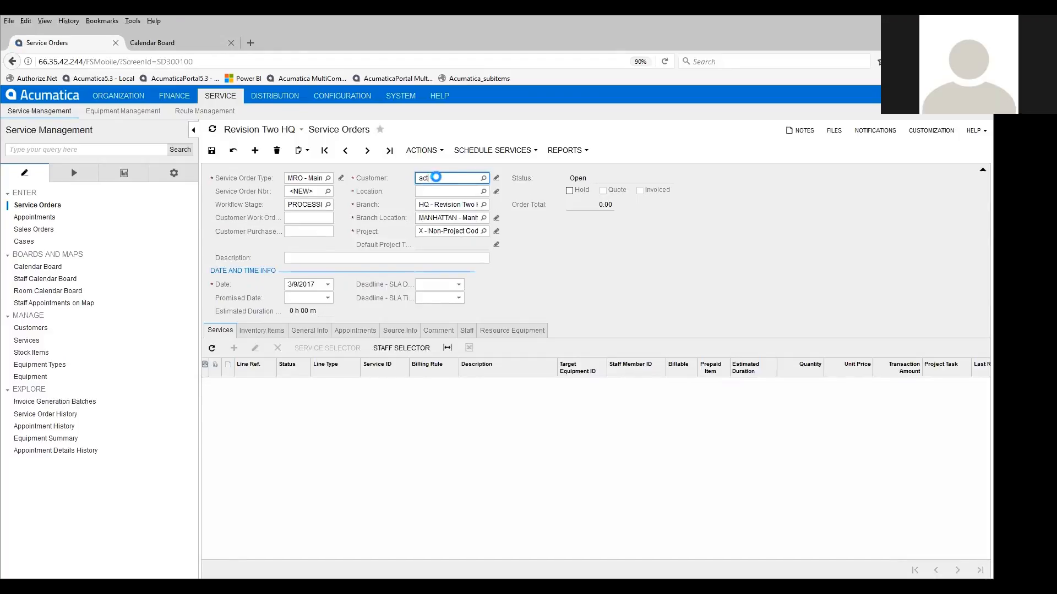
key("Tab")
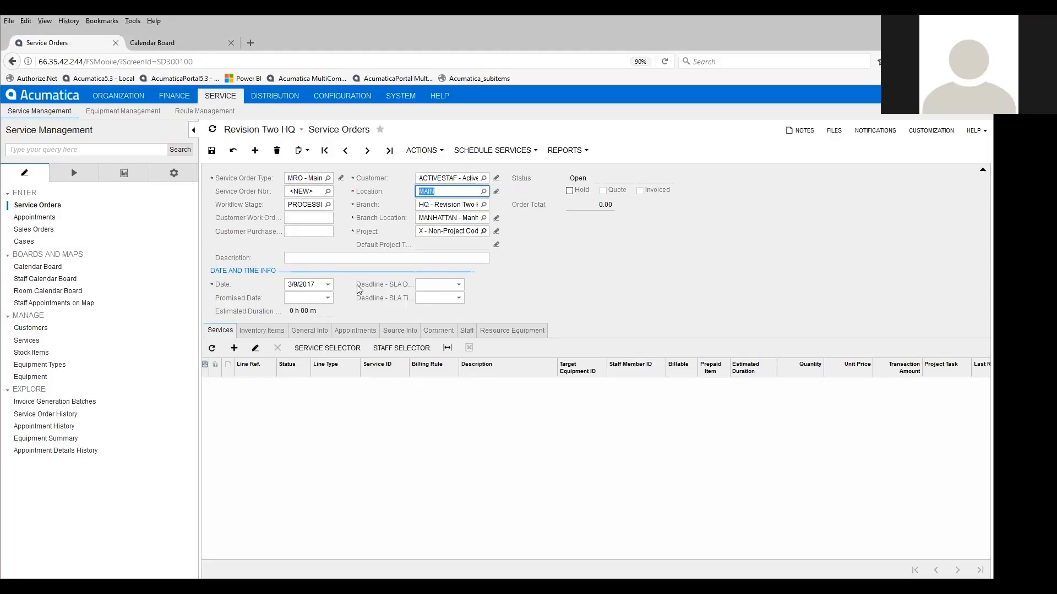
- Add a service line for SERVICEAC, Air Conditioner Repair Service, to the service order
left_click(234, 349)
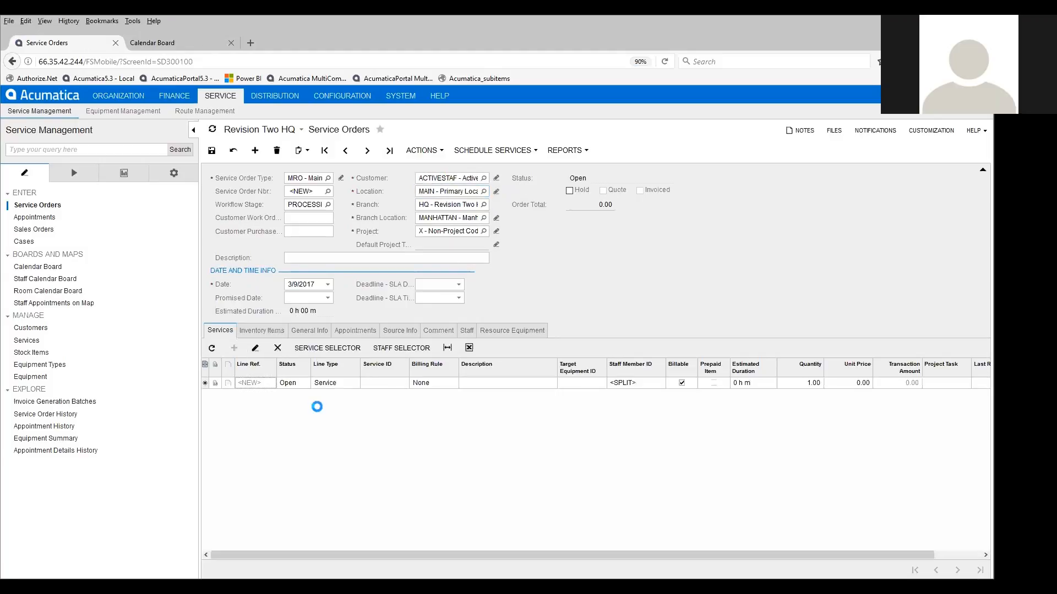
left_click(369, 383)
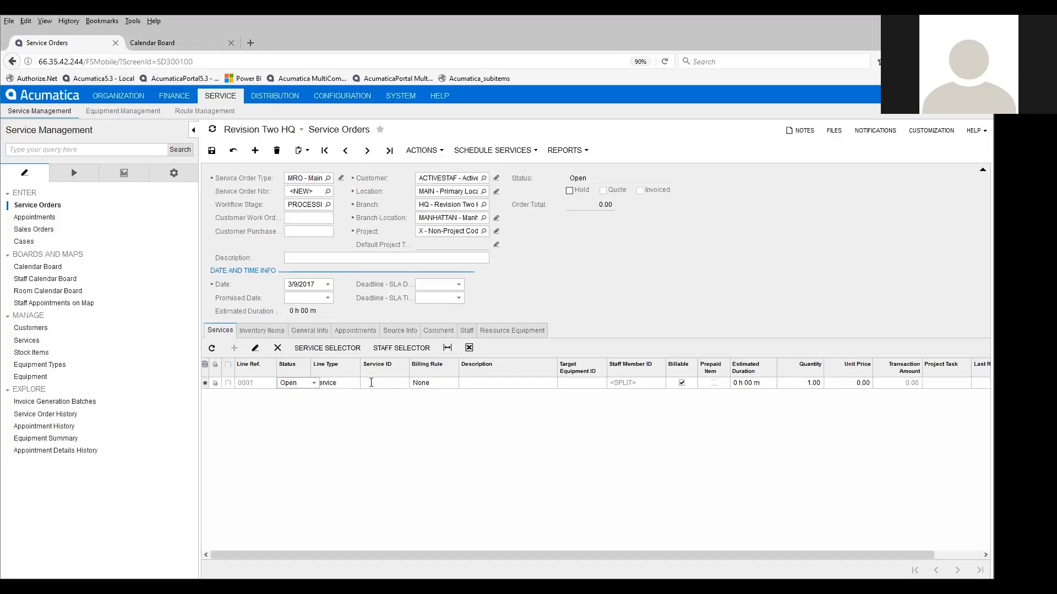
type("air")
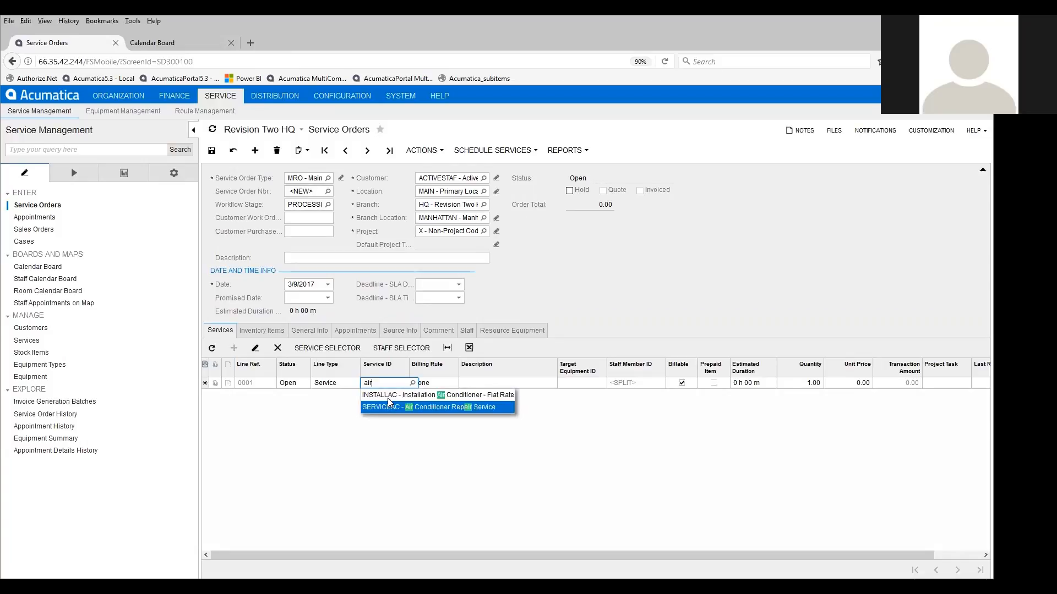
key("Tab")
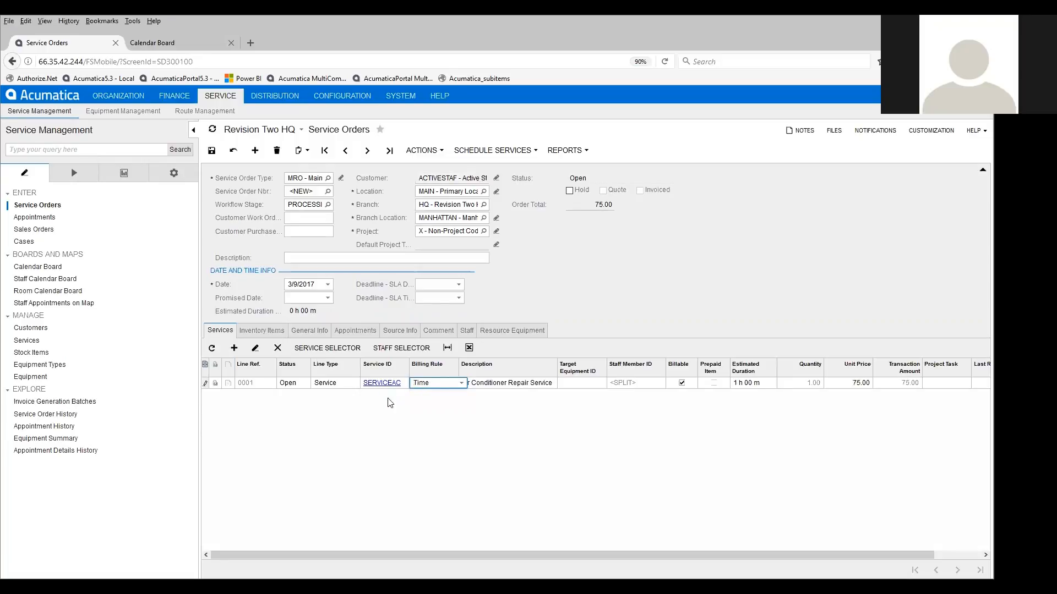
- Assign the customer's Infinity 21 central air conditioner, equipment 000001, as the target equipment of the repair line
key("Tab")
key("Tab")
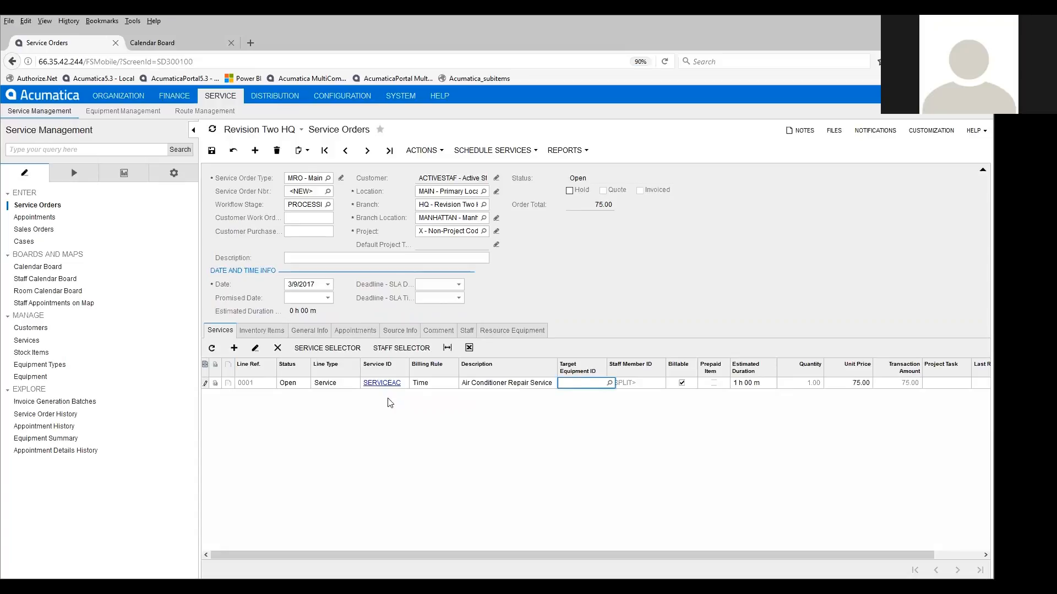
key("F3")
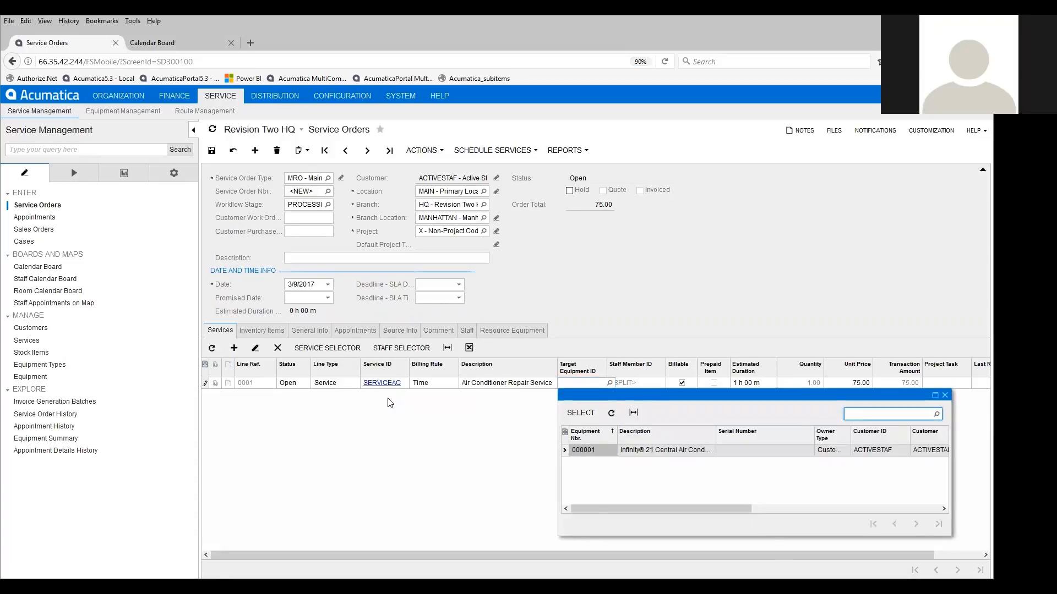
key("Return")
key("Tab")
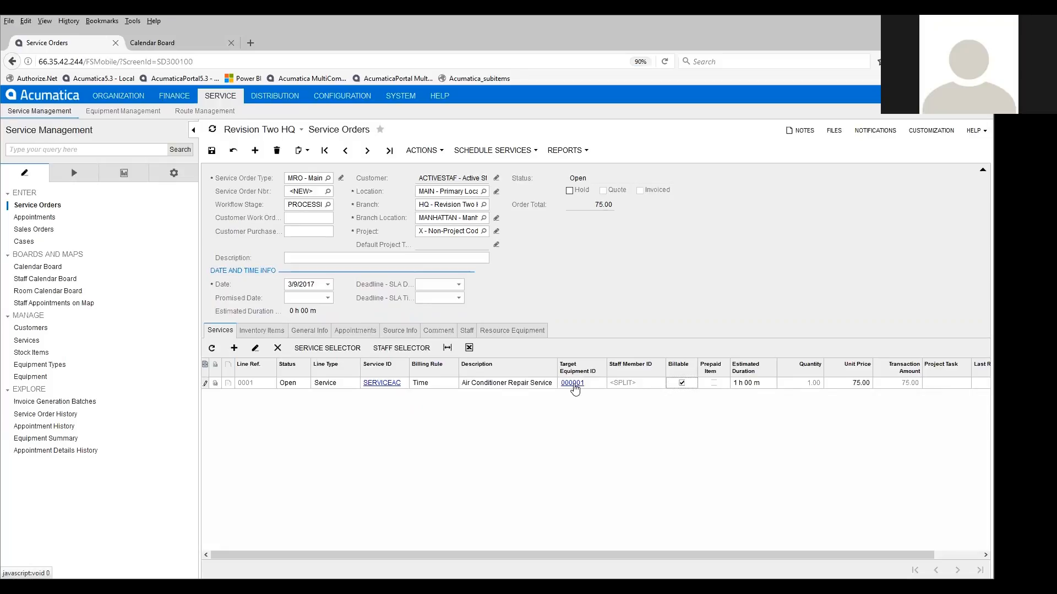
- Make the air conditioner repair line non-billable and save the service order
left_click(681, 383)
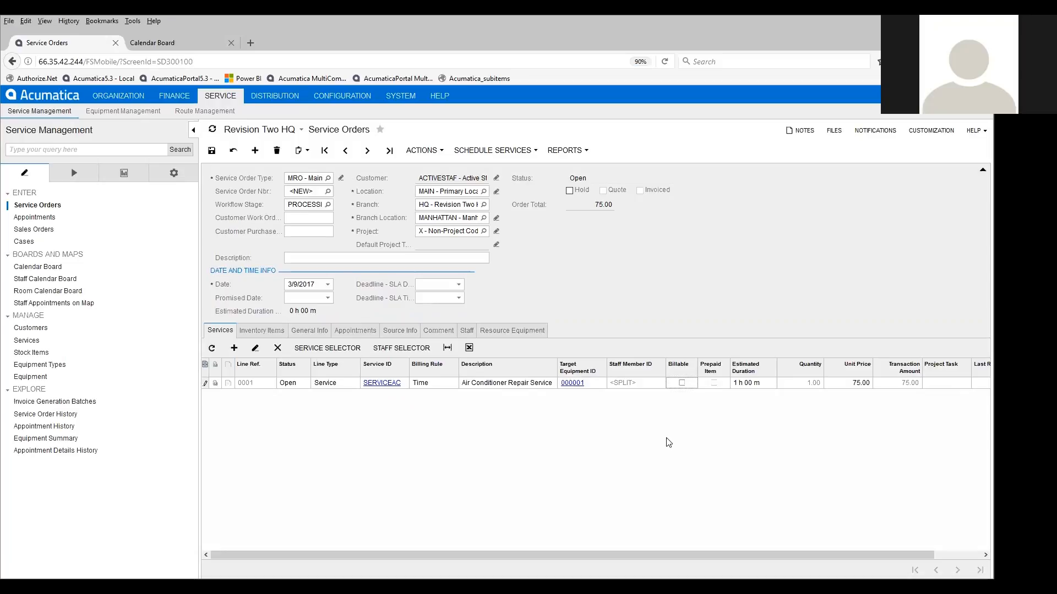
left_click(211, 150)
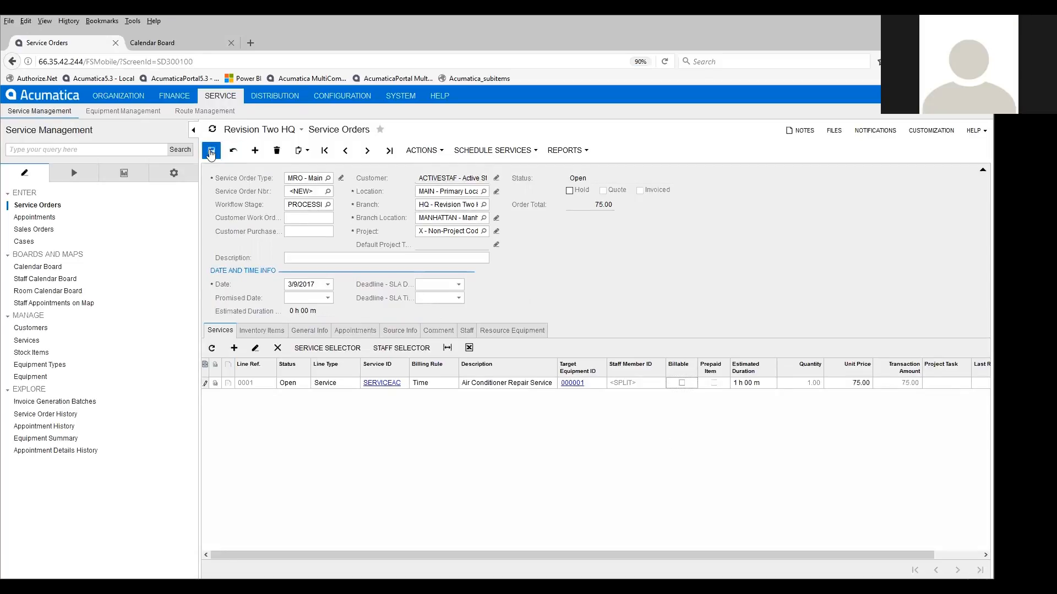
- Schedule the repair service order using the Calendar Board
left_click(515, 152)
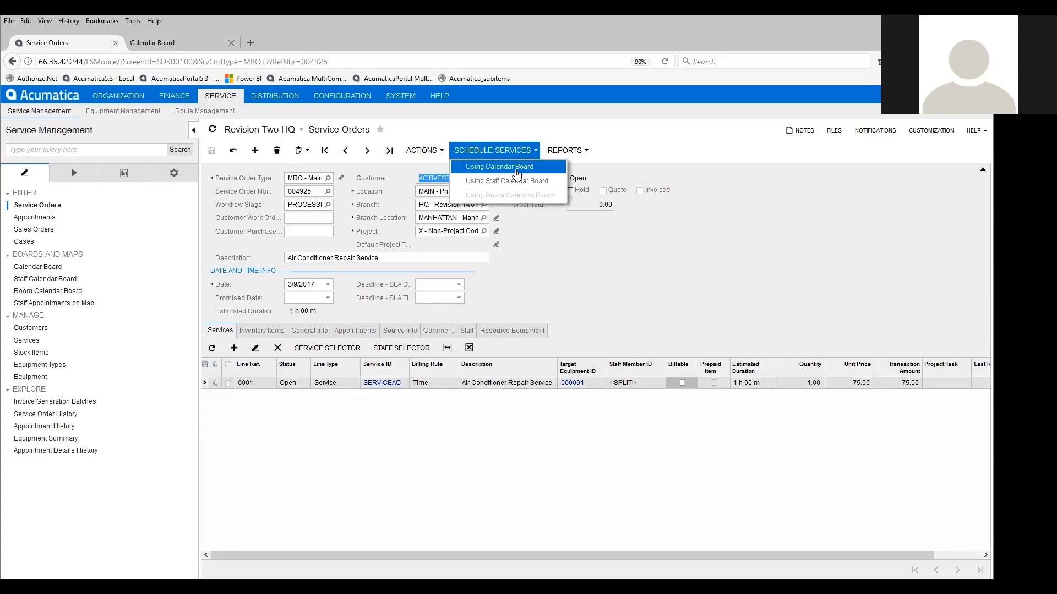